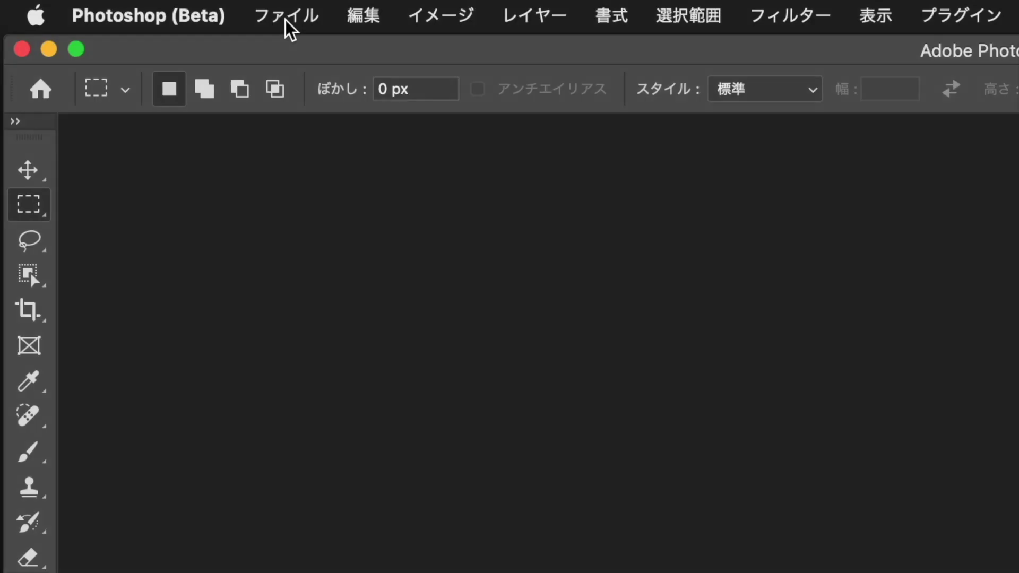
Create a new 1080×1080 document
click(287, 29)
click(319, 52)
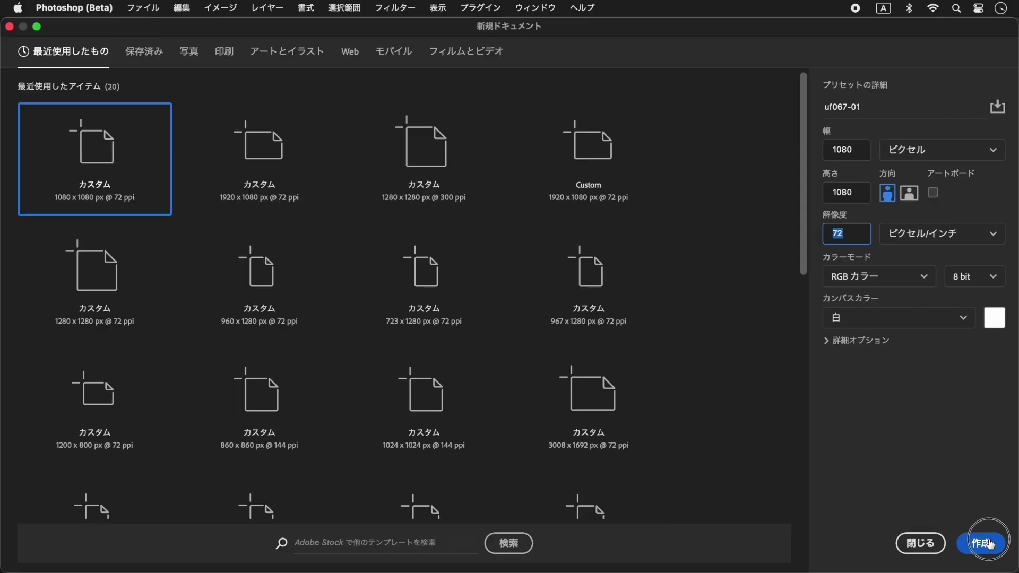
click(978, 546)
Generate an Art-type image of a rusty, peeling-paint tin robot with the 3d effect
click(449, 523)
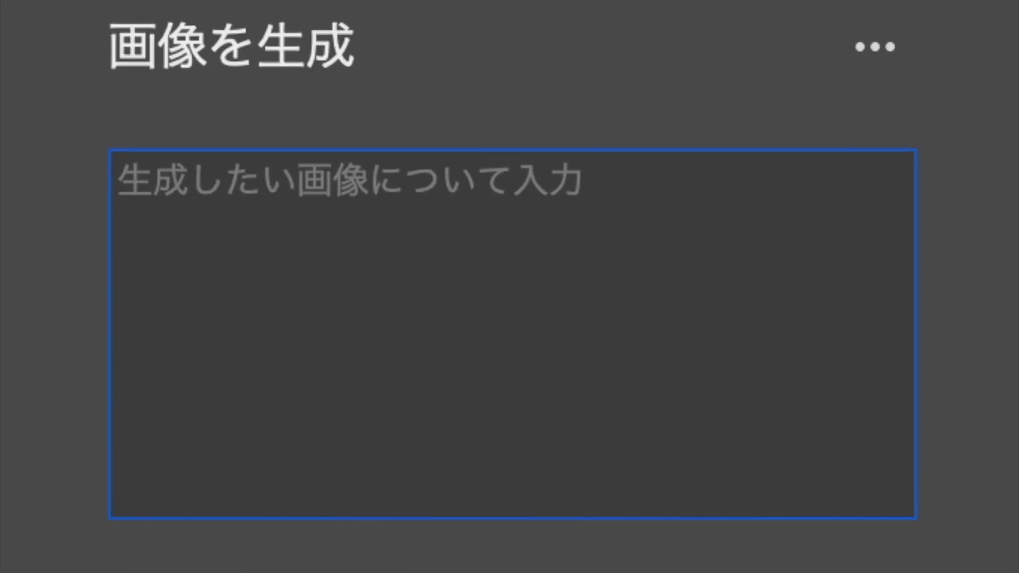
text(古いぶrブリキ製でさb)
text(塗装が剥がれている、ロングショット、身長は150cm、背景は白色、水平アングル、アイレベル)
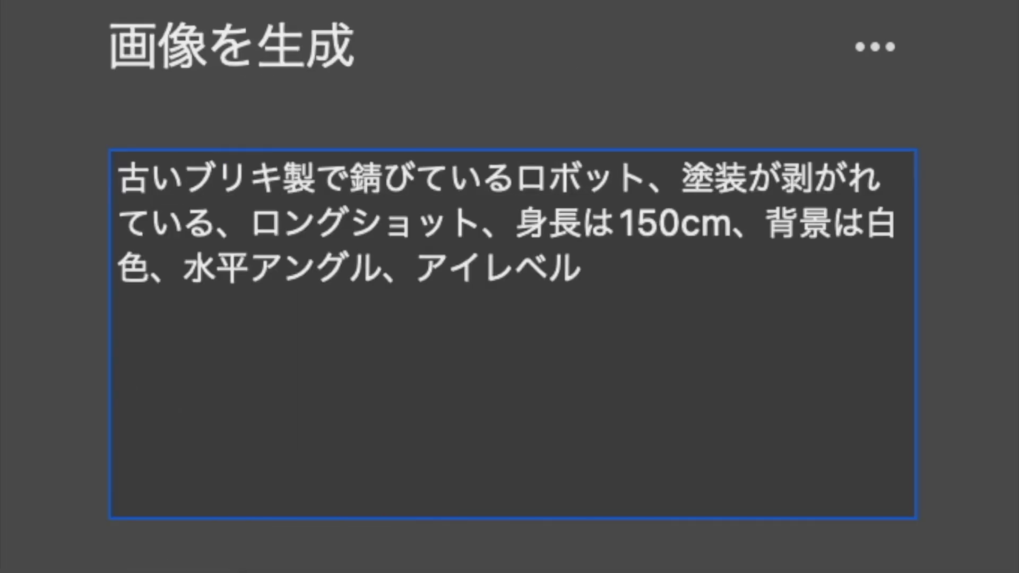
click(291, 300)
click(172, 485)
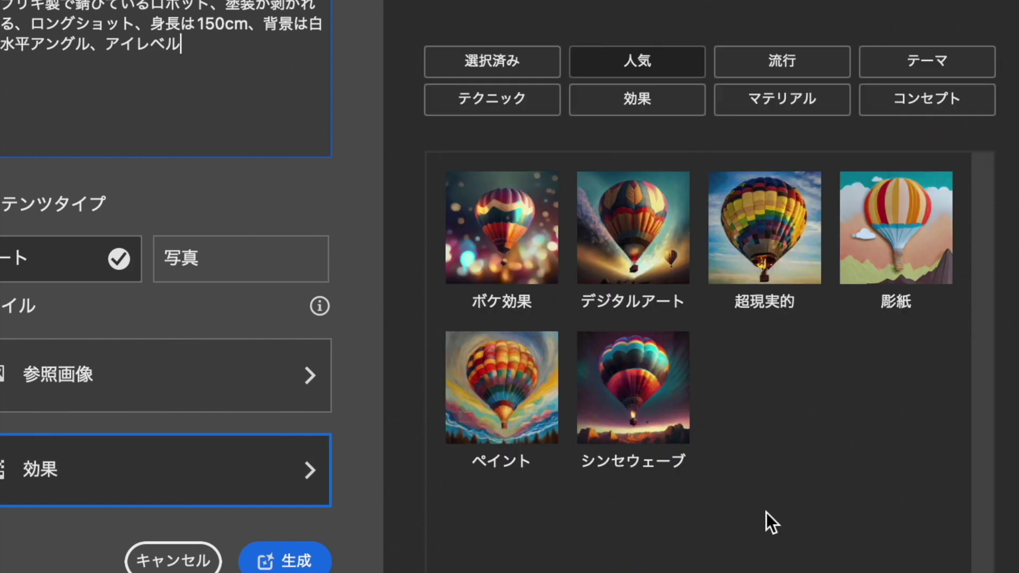
click(929, 63)
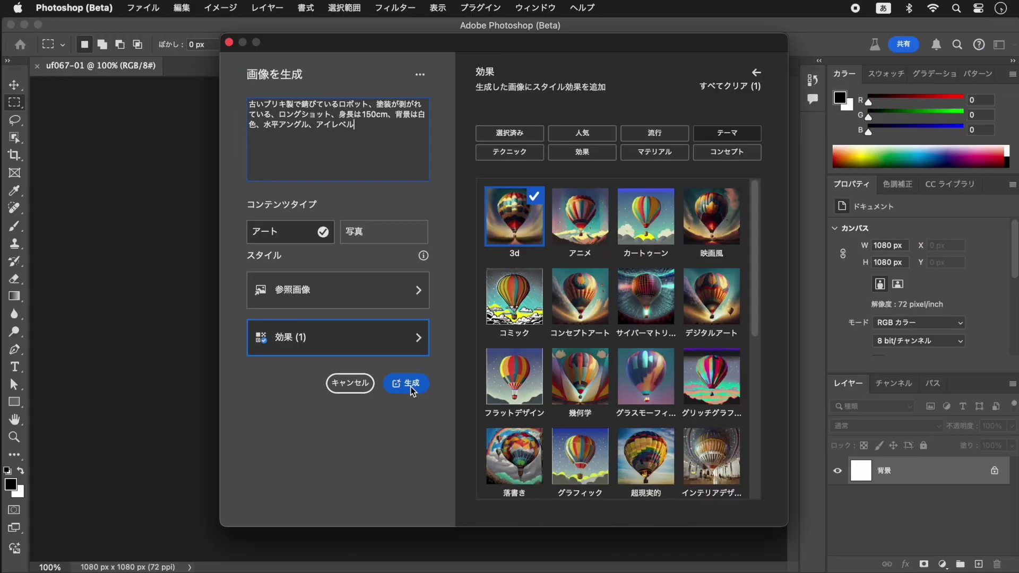
click(287, 561)
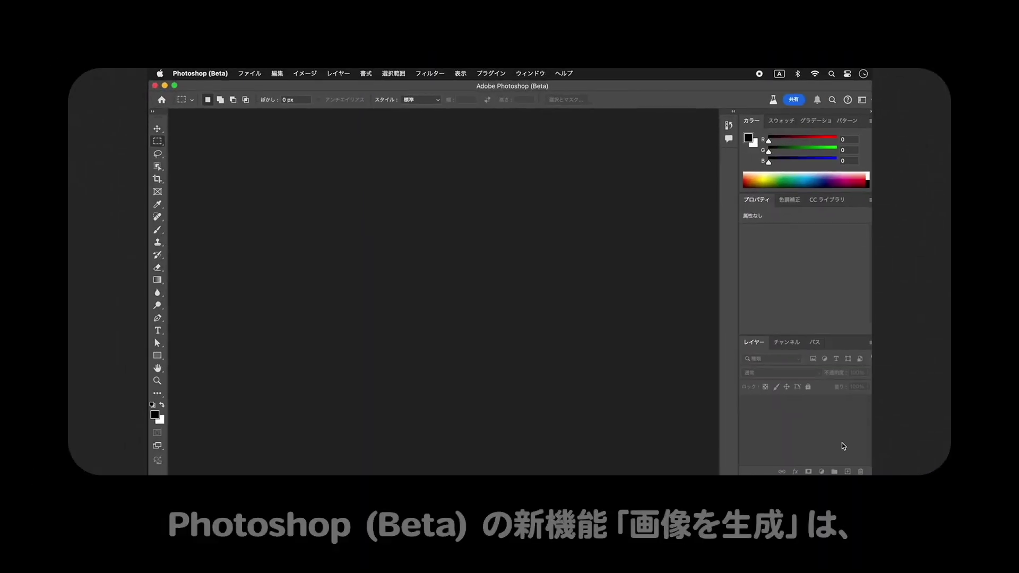
Create a blank 1080×1080 document
click(352, 85)
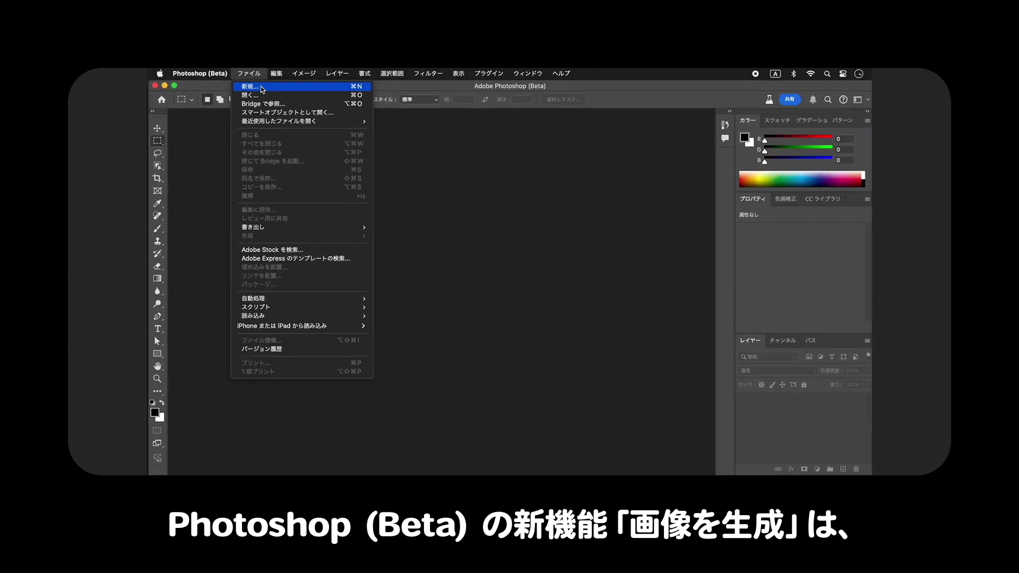
click(378, 112)
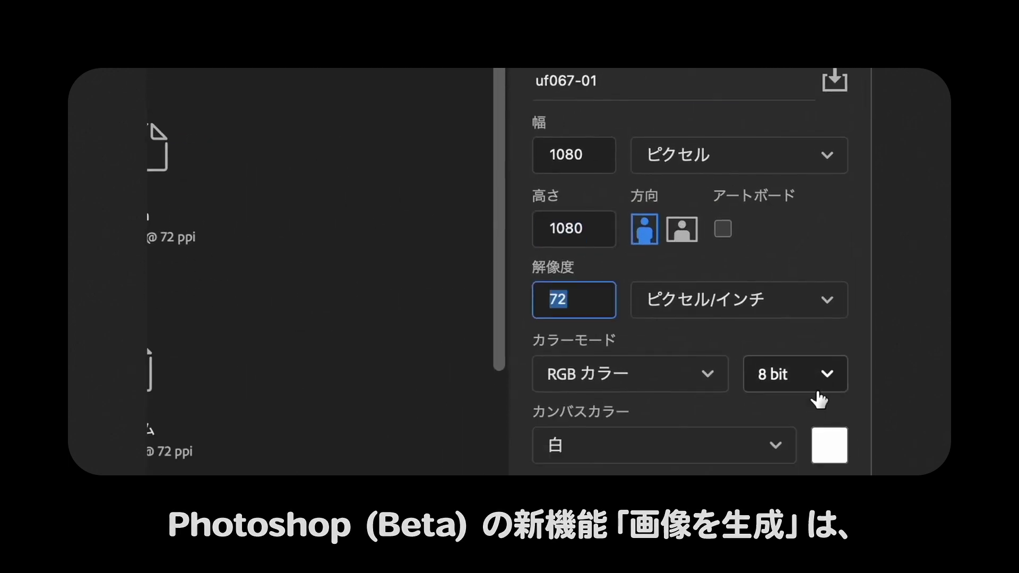
click(844, 454)
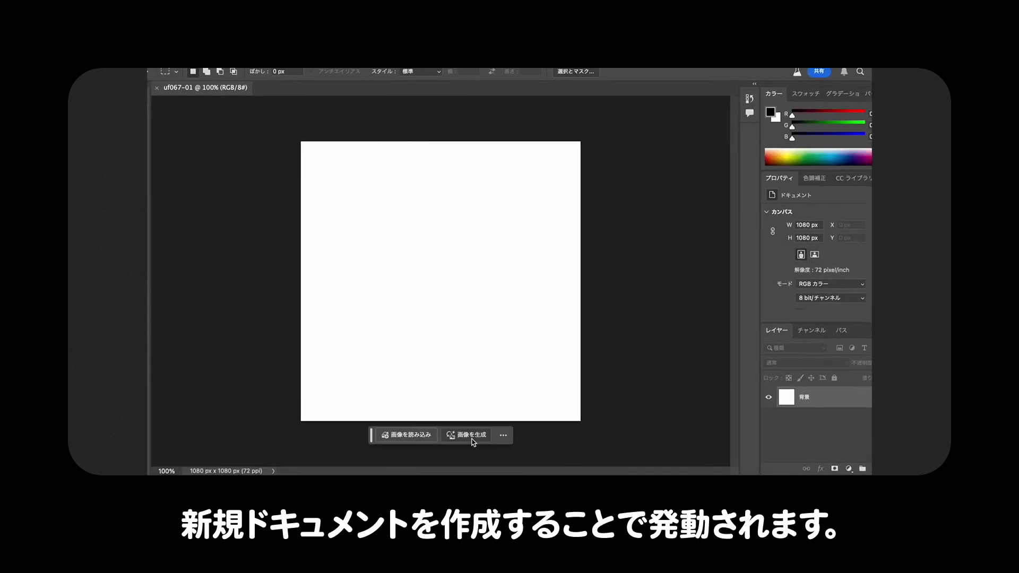
Begin the prompt '古い…製で錆びているロボット、' and set the content type to Art
click(467, 442)
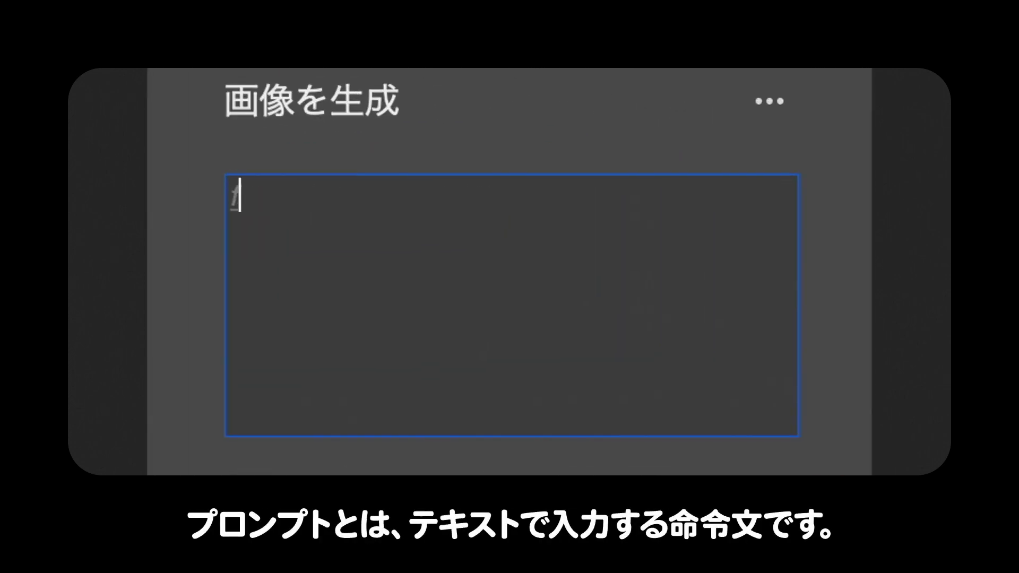
text(turui)
key(space)
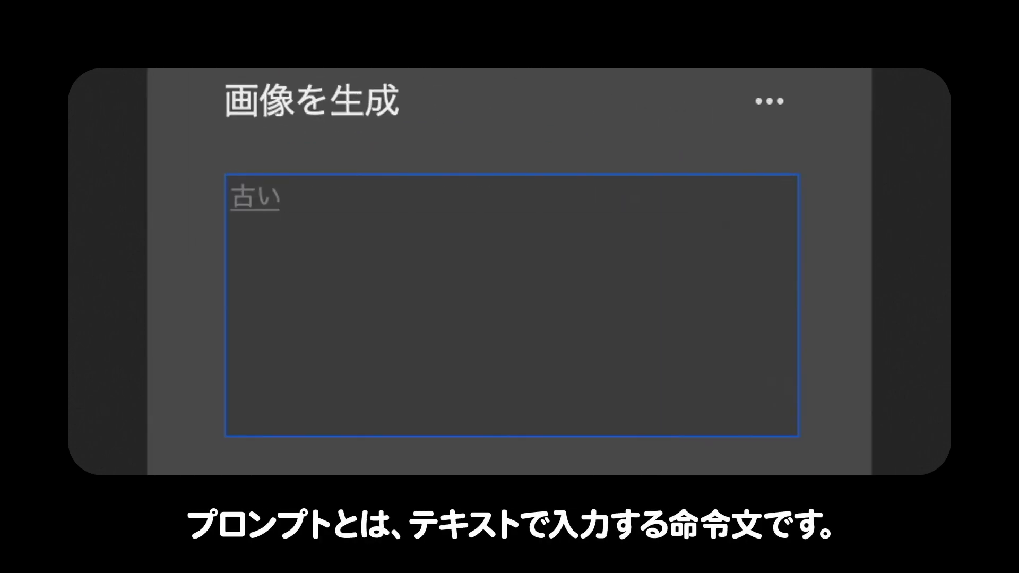
text(seide)
key(space)
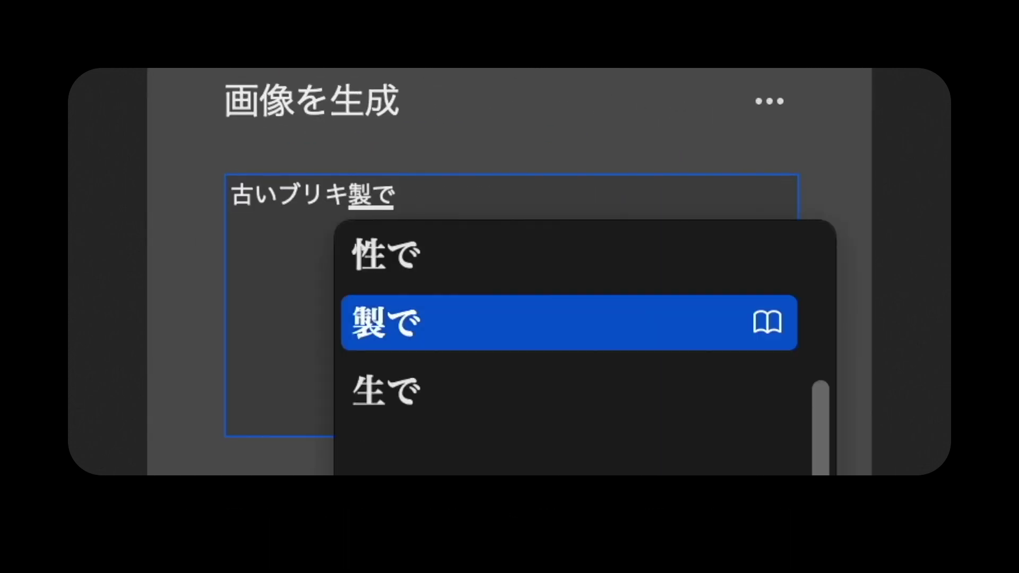
text(sabitei)
key(space)
text(ru)
key(Return)
text(tto,)
key(Return)
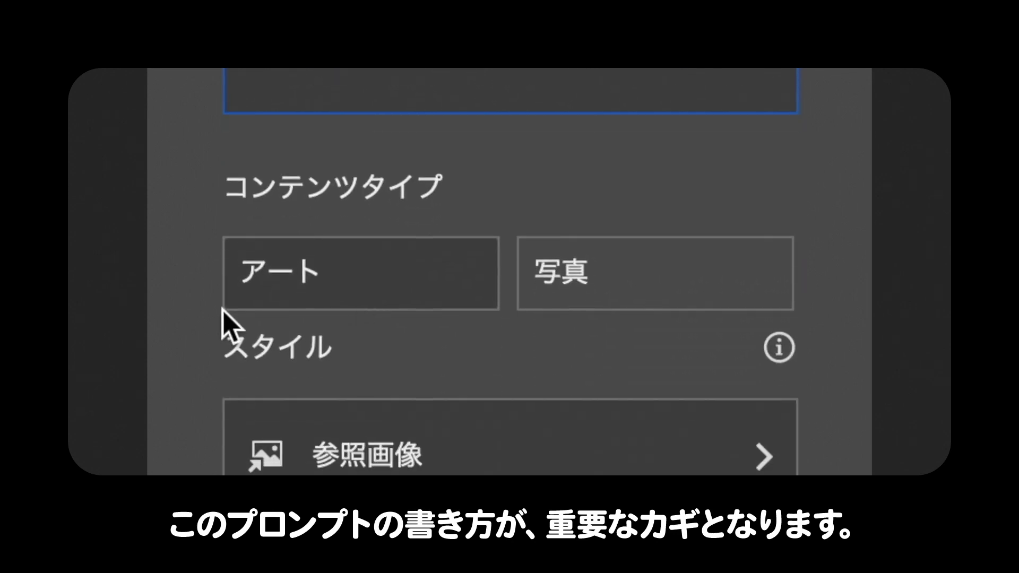
click(353, 286)
click(432, 339)
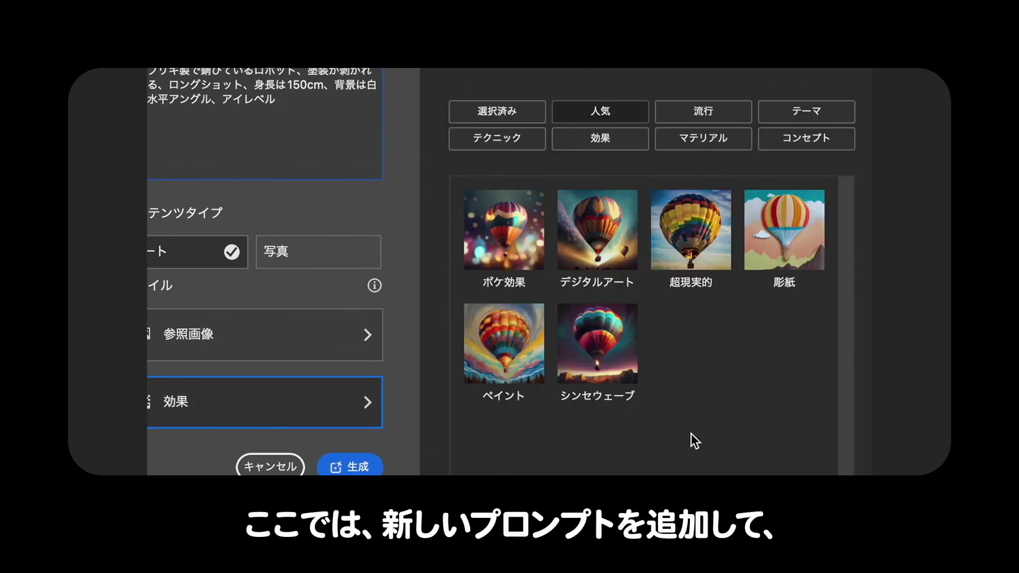
Apply the 3d theme effect and generate the robot image
click(808, 111)
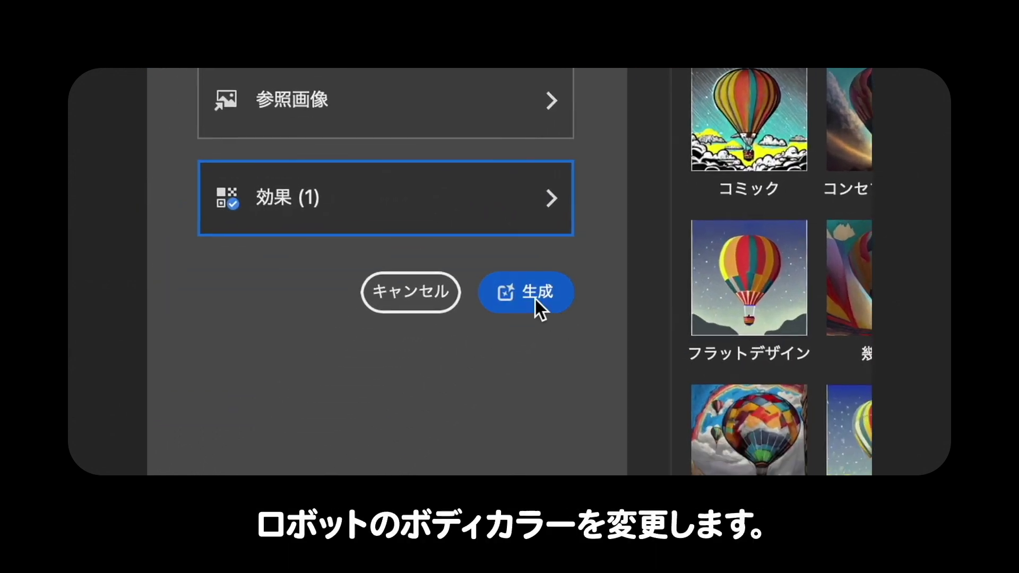
click(535, 298)
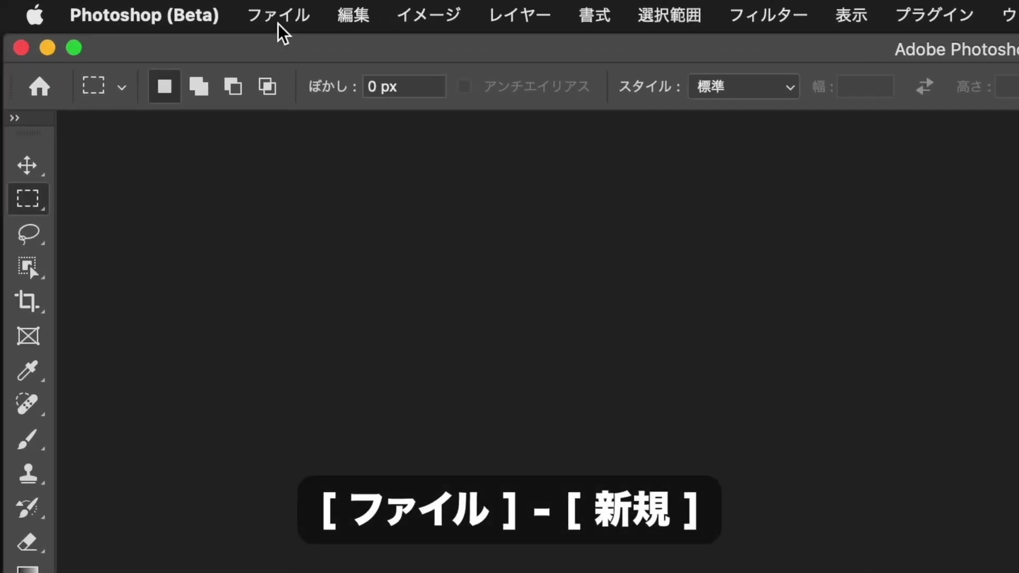
Create a new document named uf067-01 at 1080×1080 px, 72 ppi
click(285, 20)
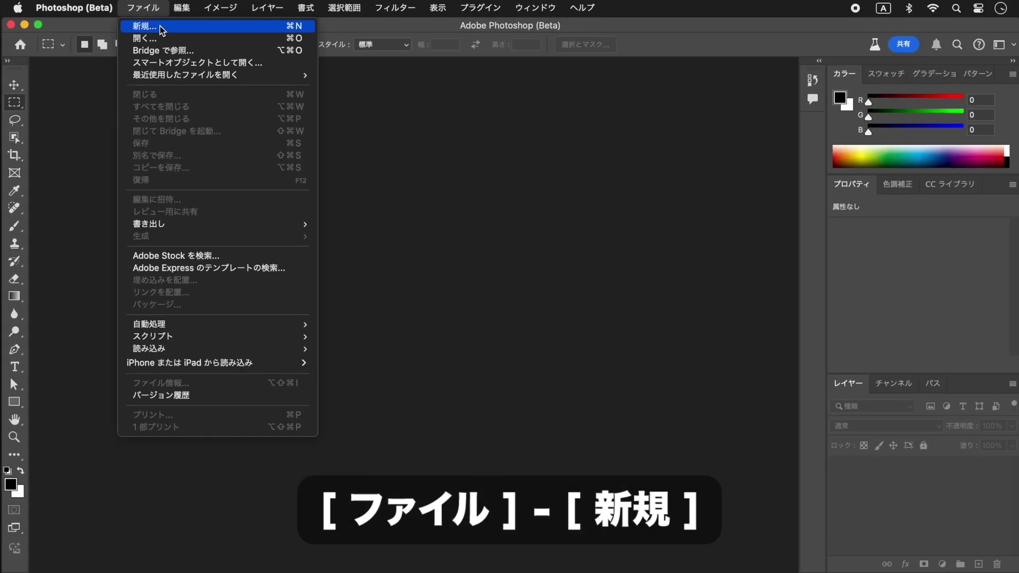
click(320, 52)
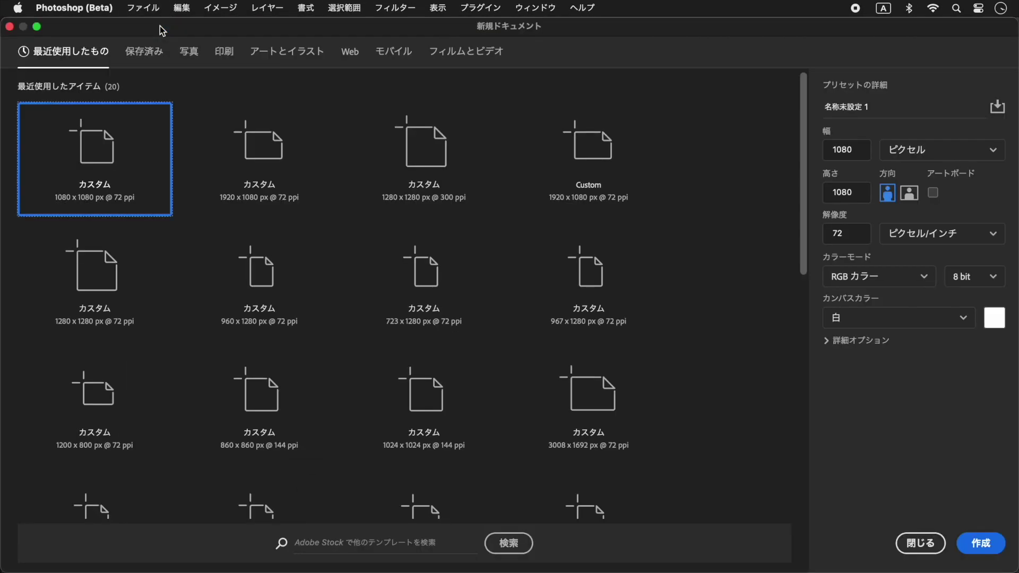
text(uf067-01)
click(637, 209)
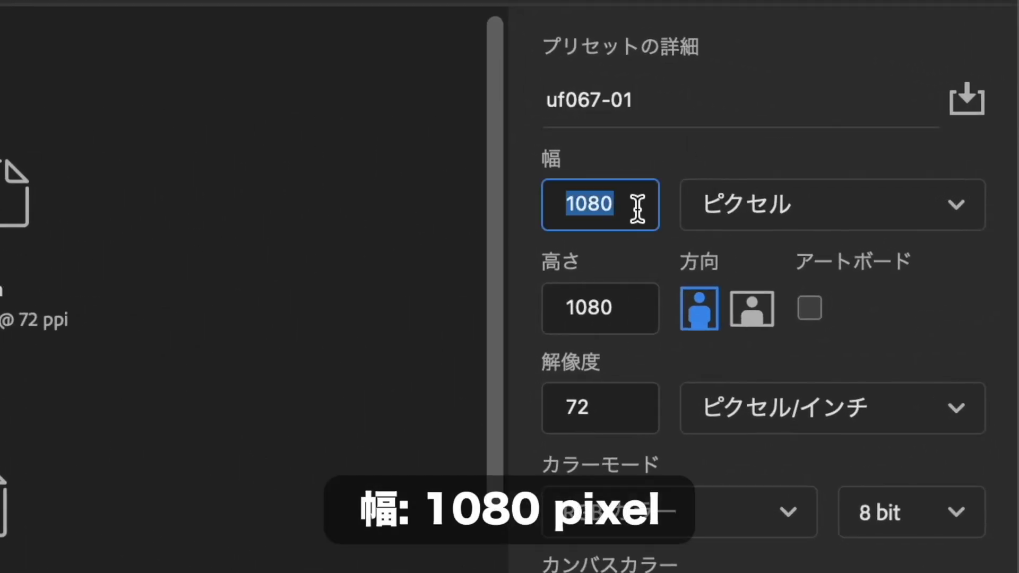
click(627, 310)
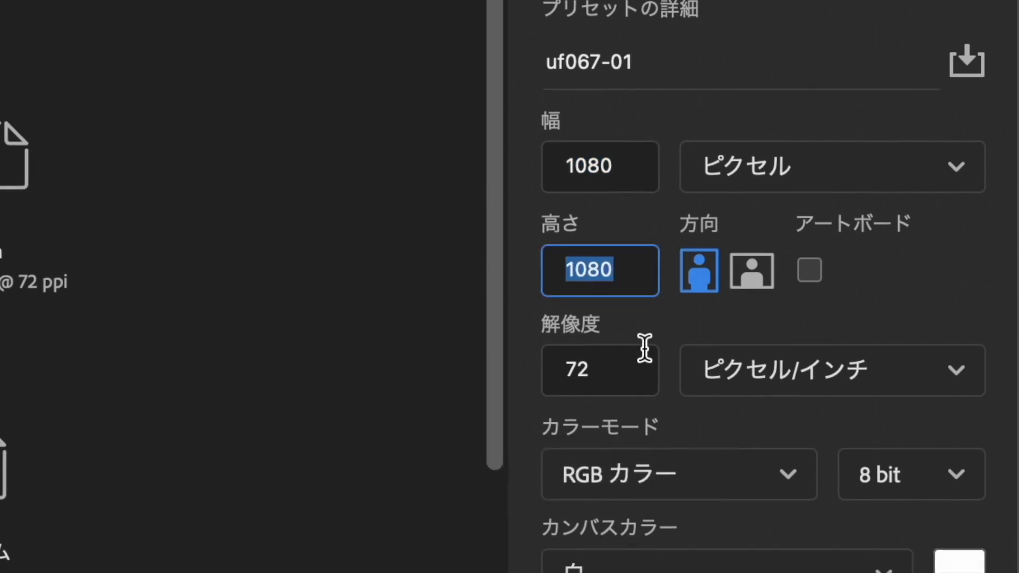
click(609, 412)
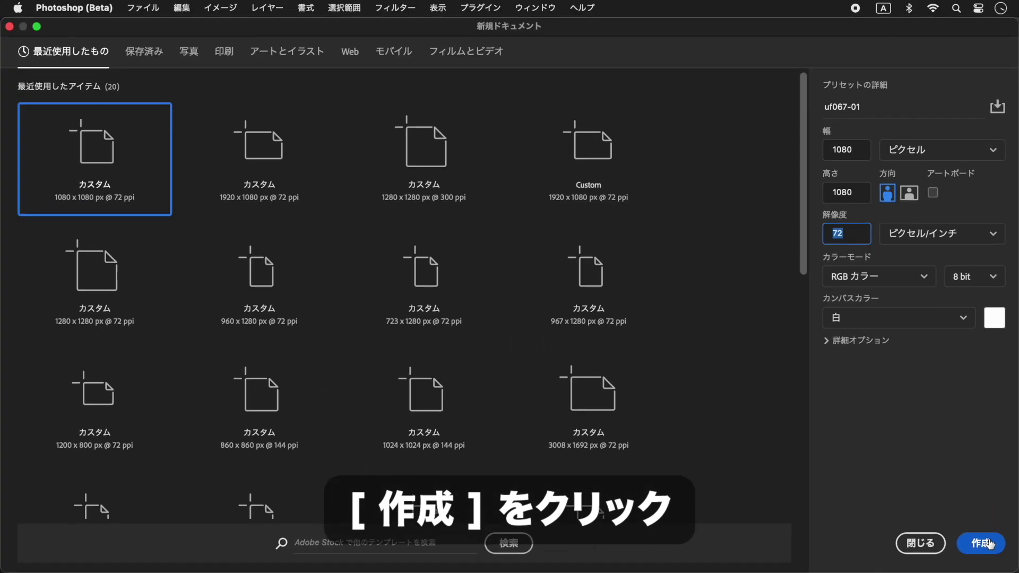
click(989, 543)
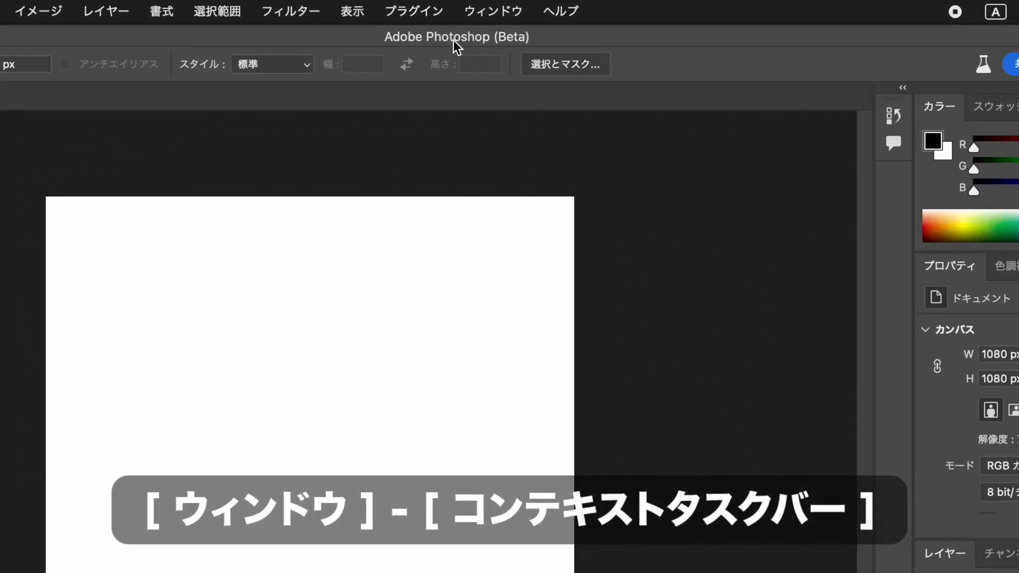
Enable the contextual task bar via Window and bring up the empty Generate Image prompt
click(438, 19)
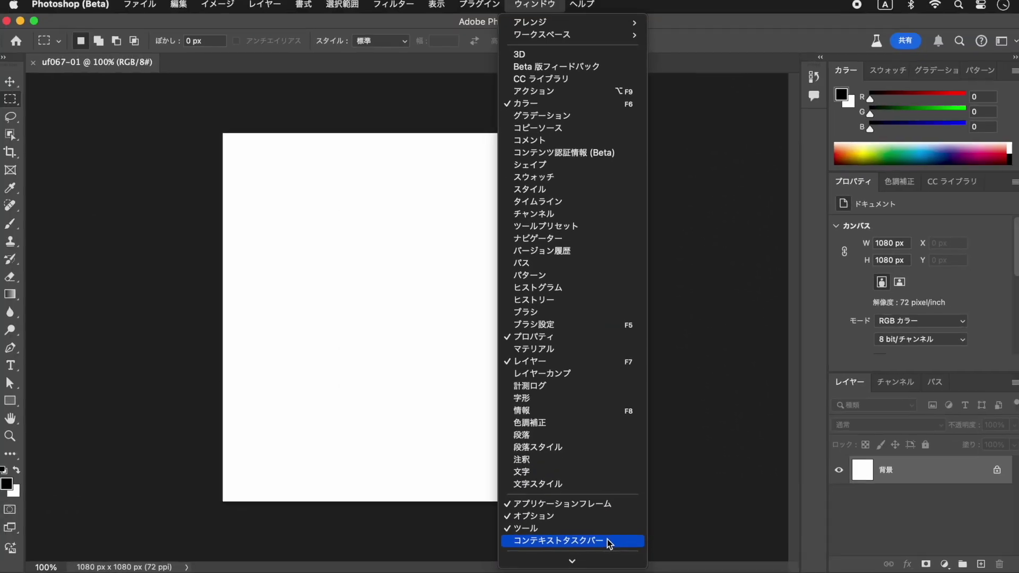
click(610, 541)
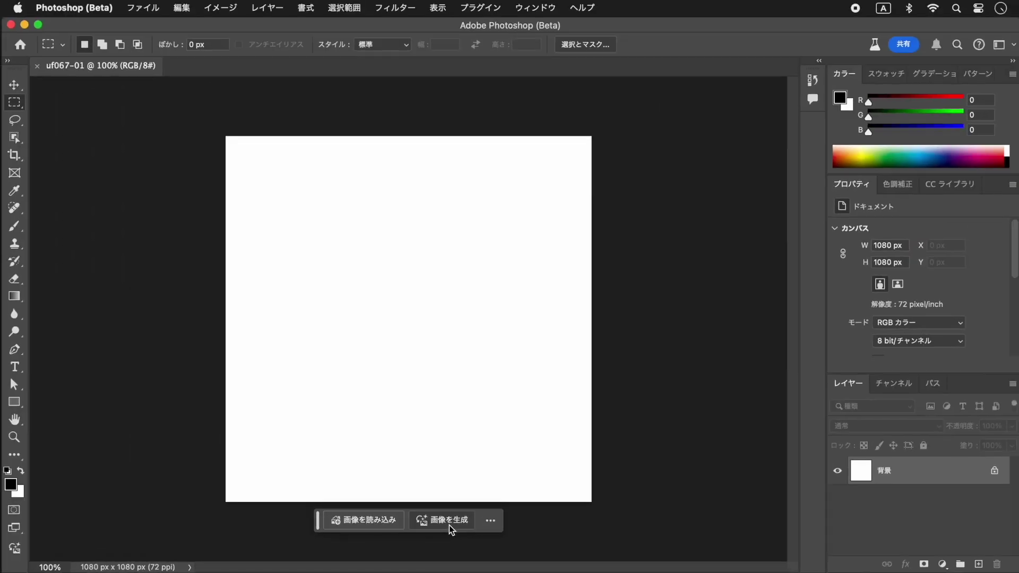
click(449, 524)
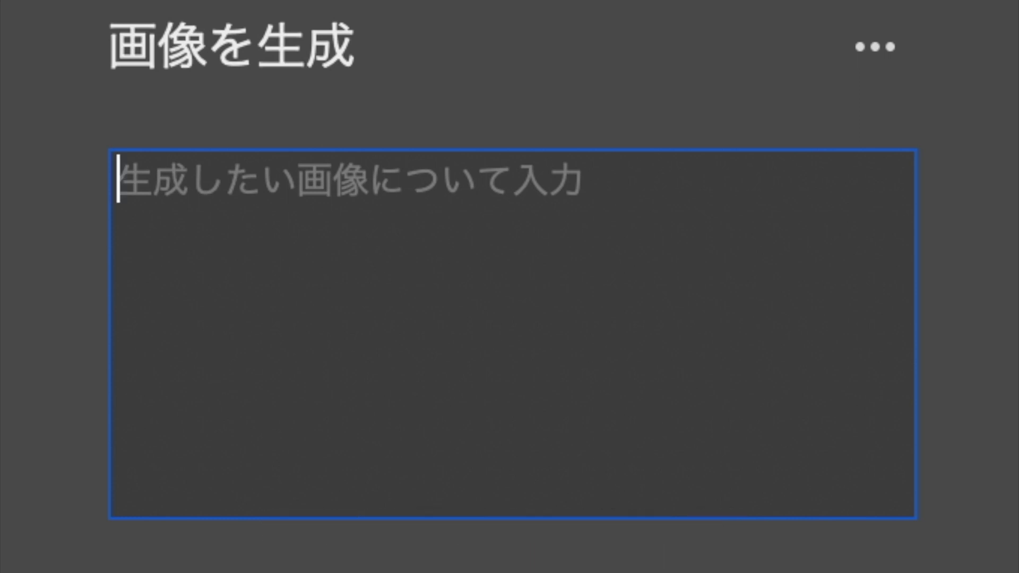
Enter the Japanese prompt: old rusty tin robot, peeling paint, long shot, 150cm, white background, eye level
text(古いブリキ)
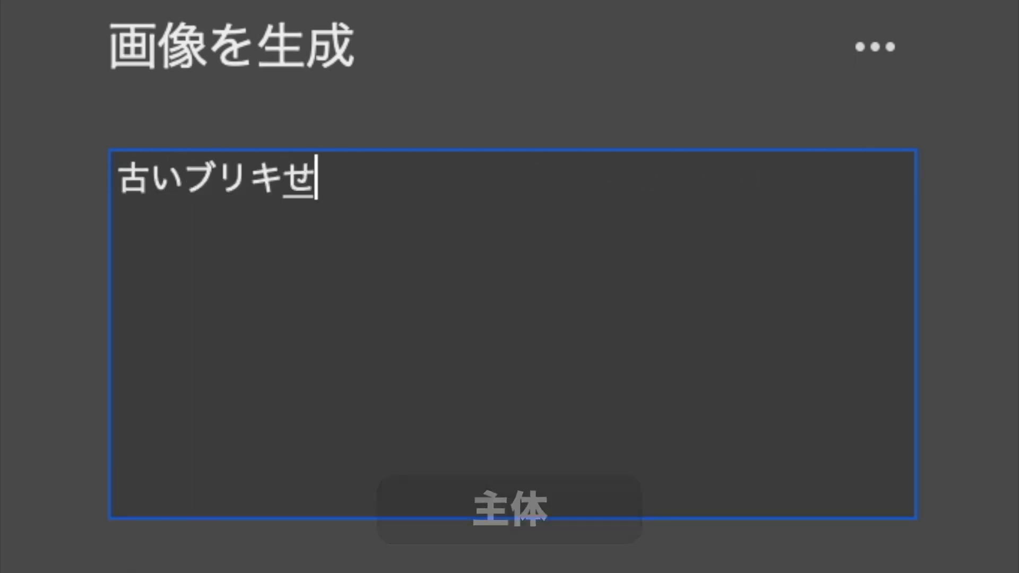
text(製で錆びている)
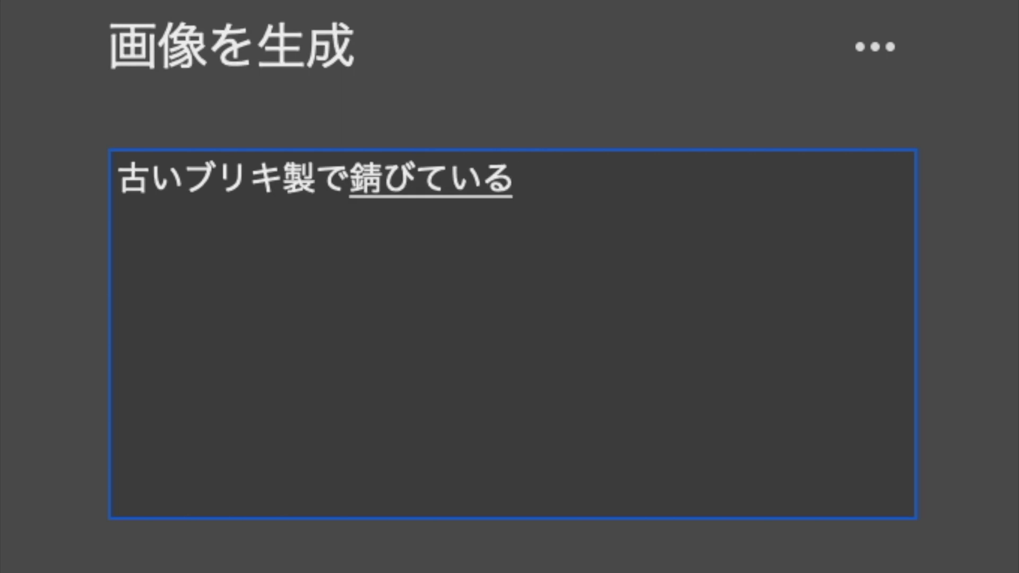
text(ロボット、)
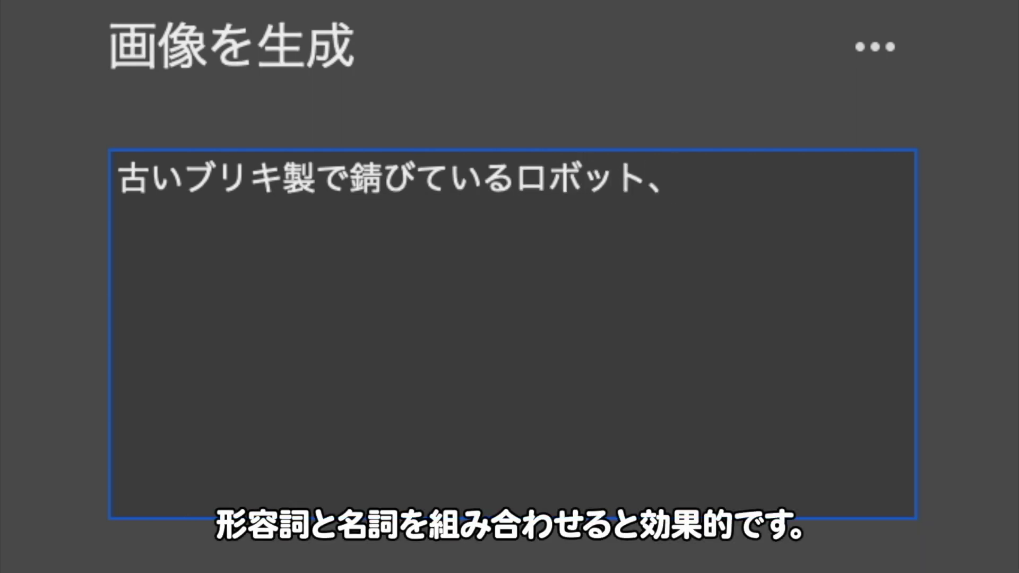
text(塗装が)
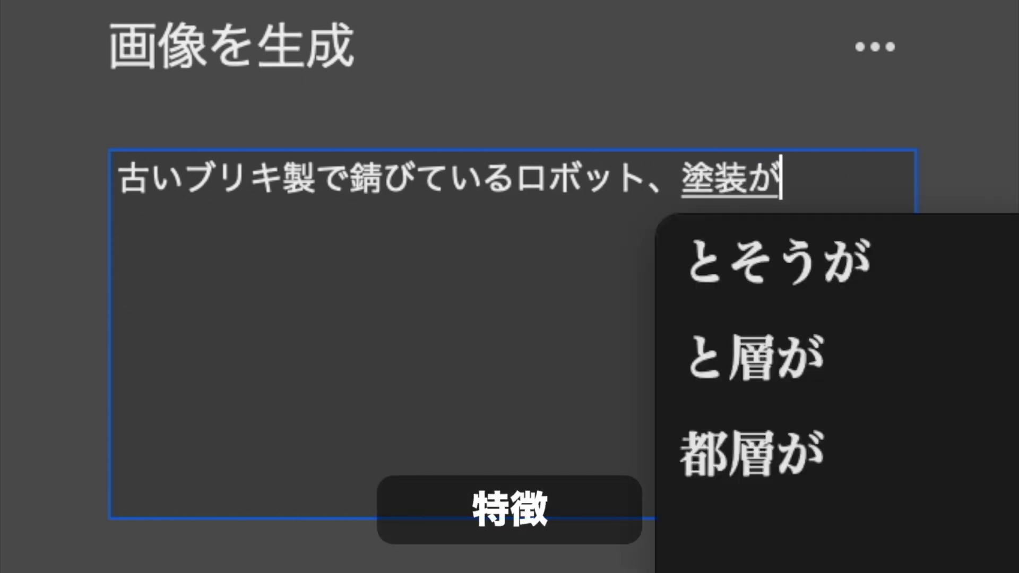
text(はがれている、)
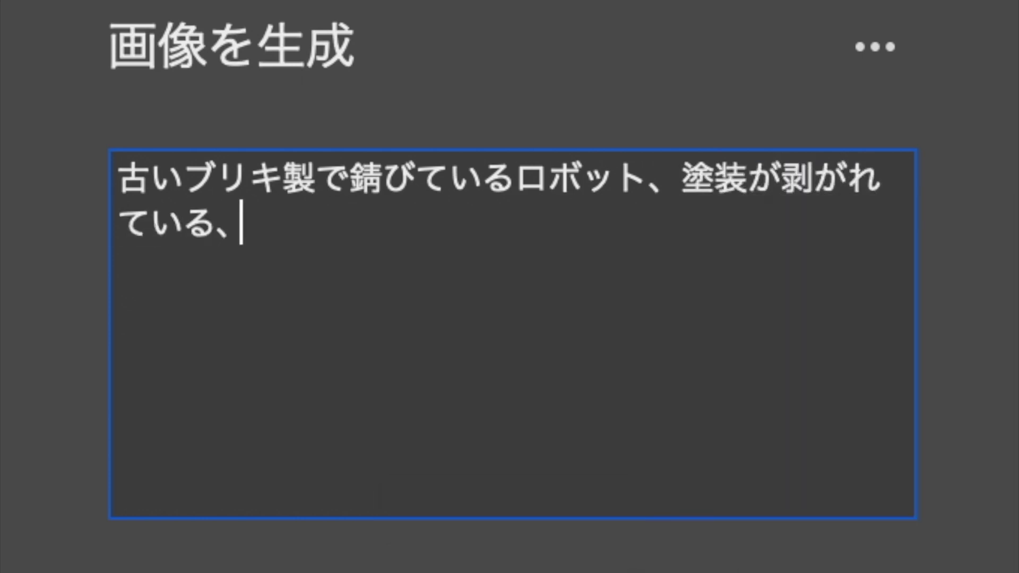
text(ングsy)
text(、)
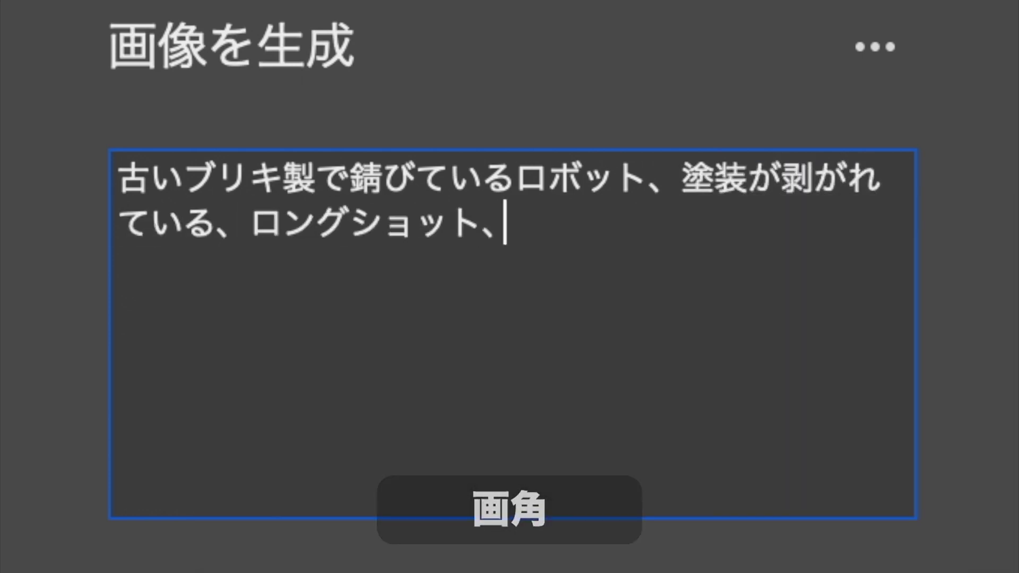
text(しんちょう)
key(space)
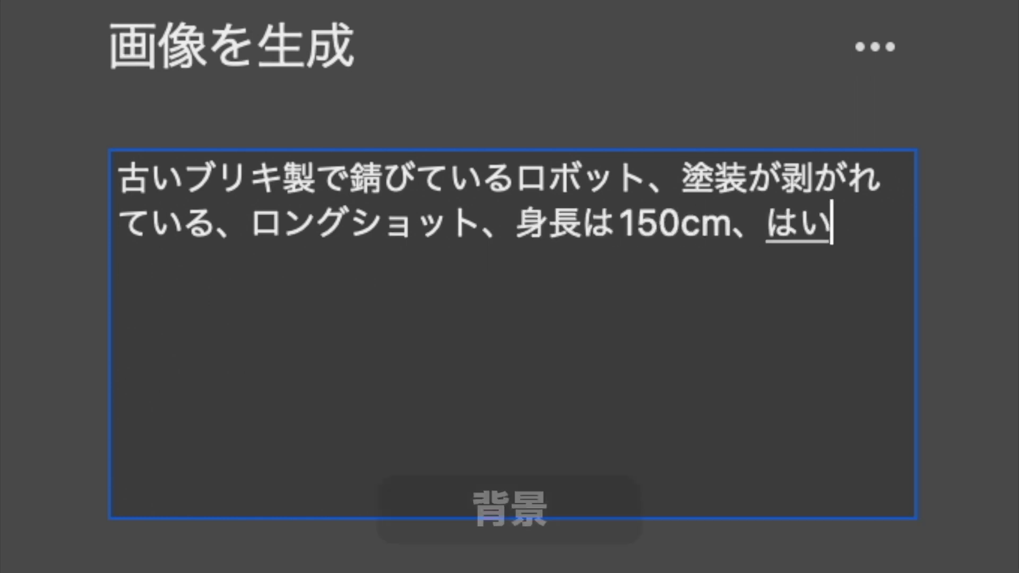
text(けいはしろいろ、)
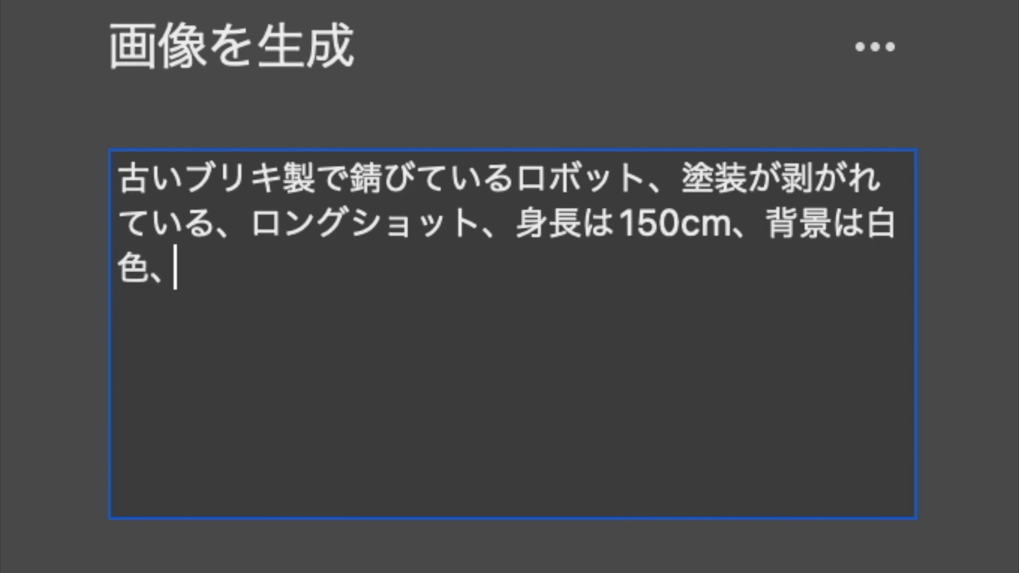
text(すいへいあn)
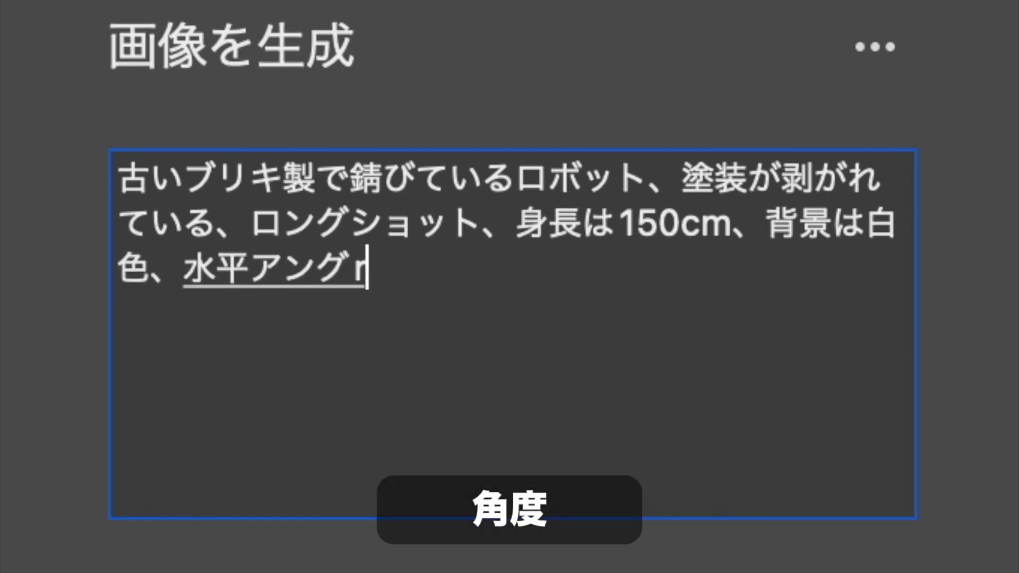
text(ル、)
text(あいれべる)
key(space)
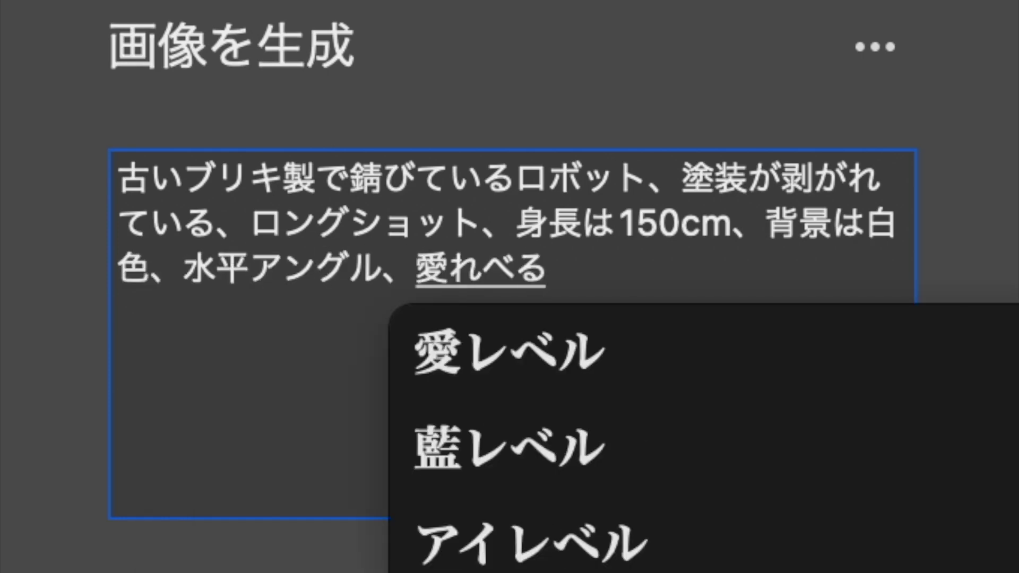
key(space)
key(space)
key(Return)
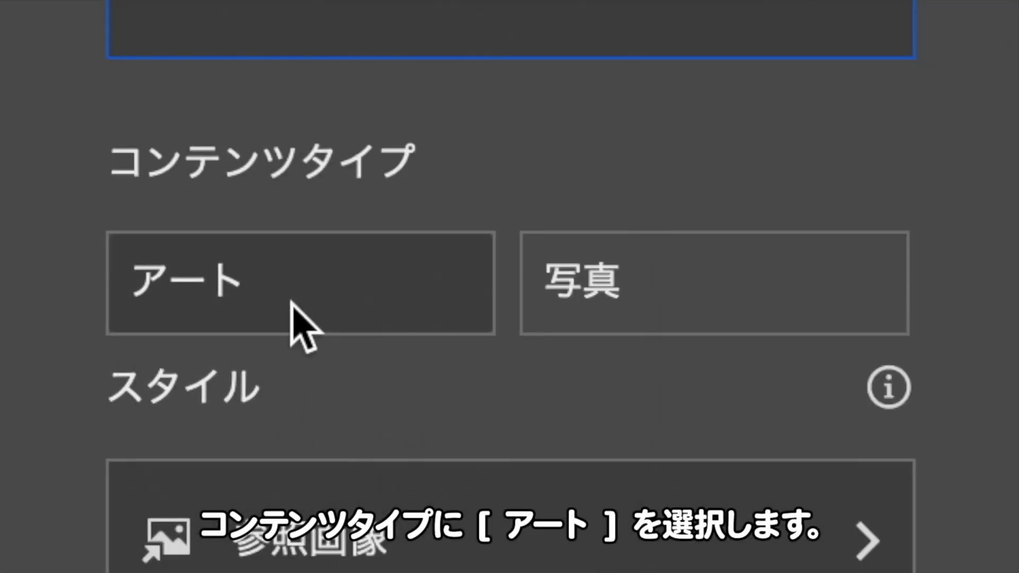
Choose Art as the content type and show the style effects gallery
click(292, 308)
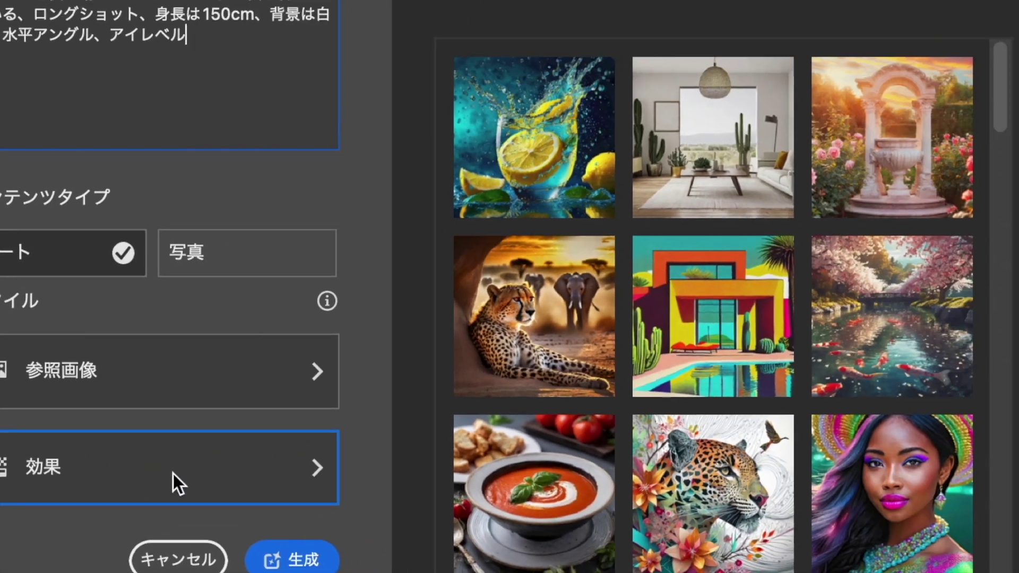
click(169, 475)
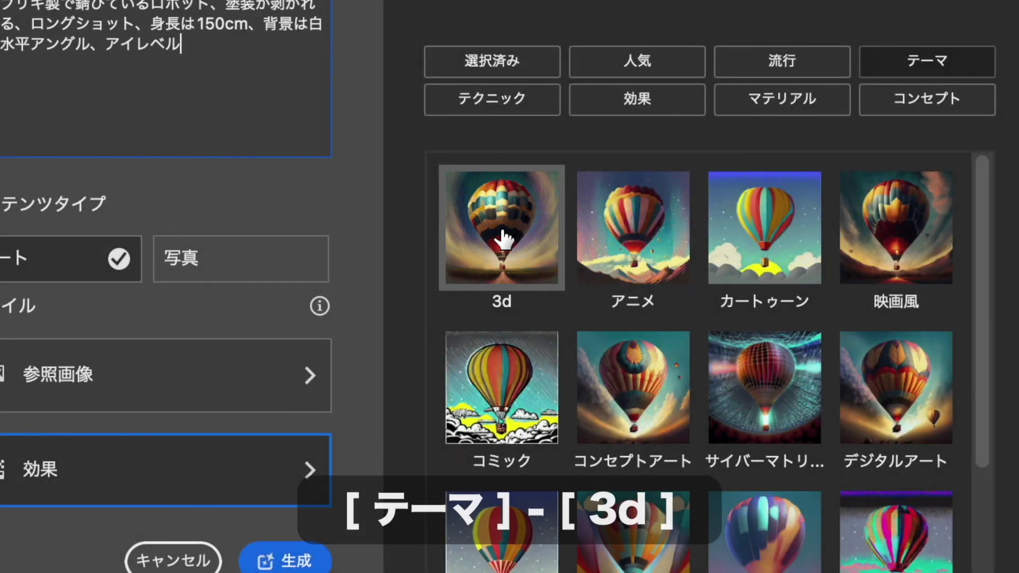
Add the 3d theme effect and generate the rusty robot image
click(503, 239)
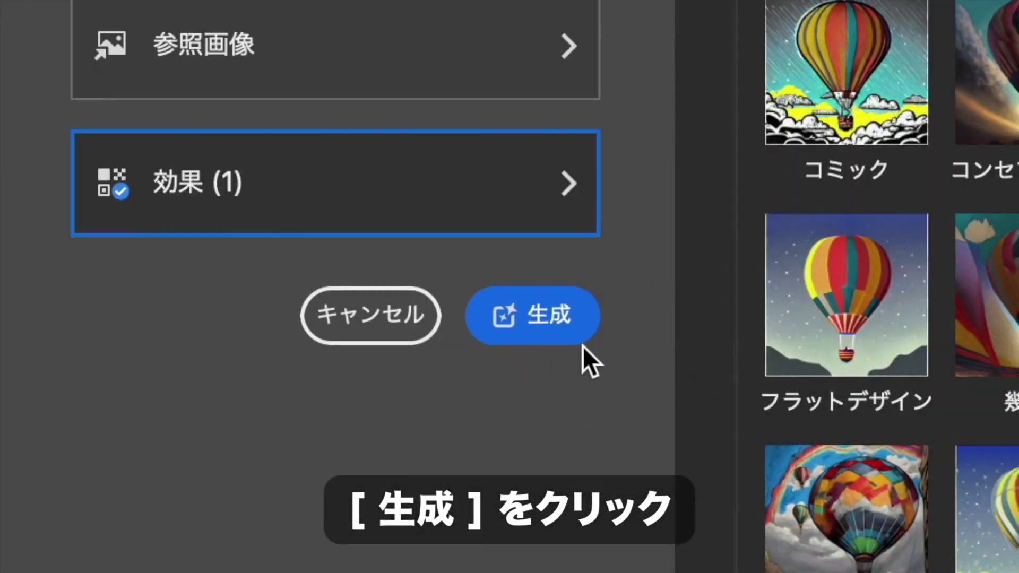
click(546, 327)
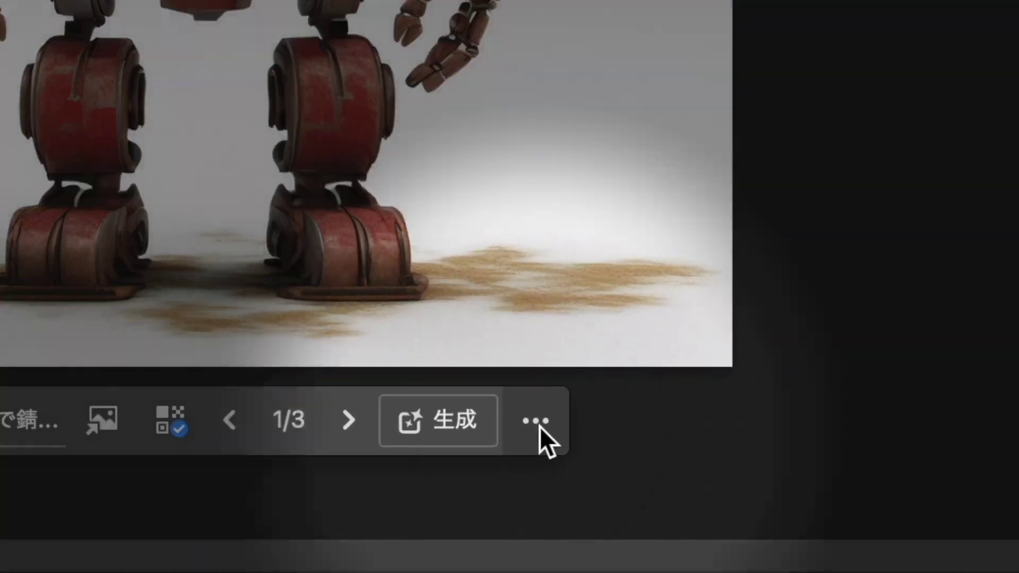
Hide the floating contextual task bar from its more-actions menu
click(540, 426)
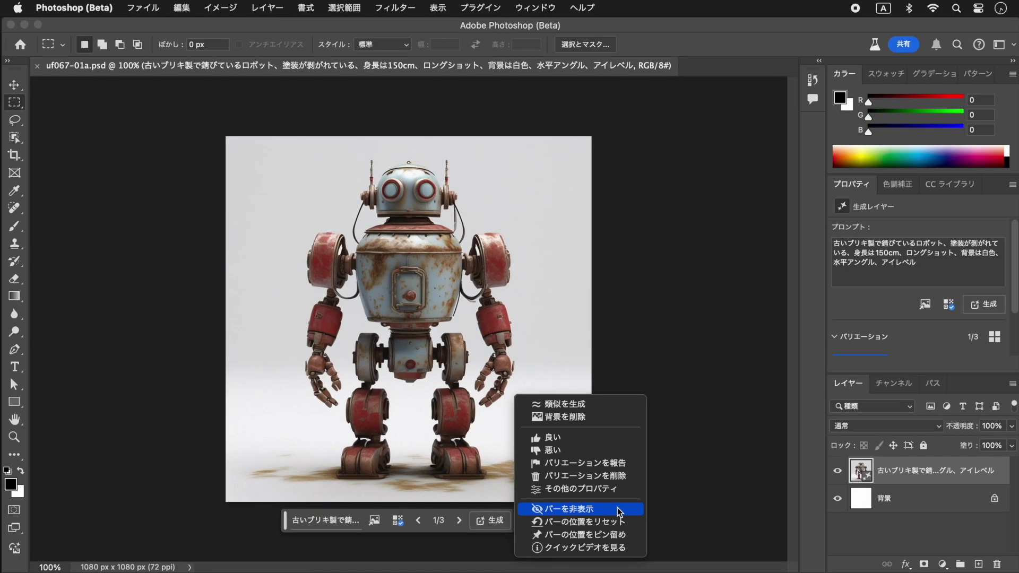
click(618, 509)
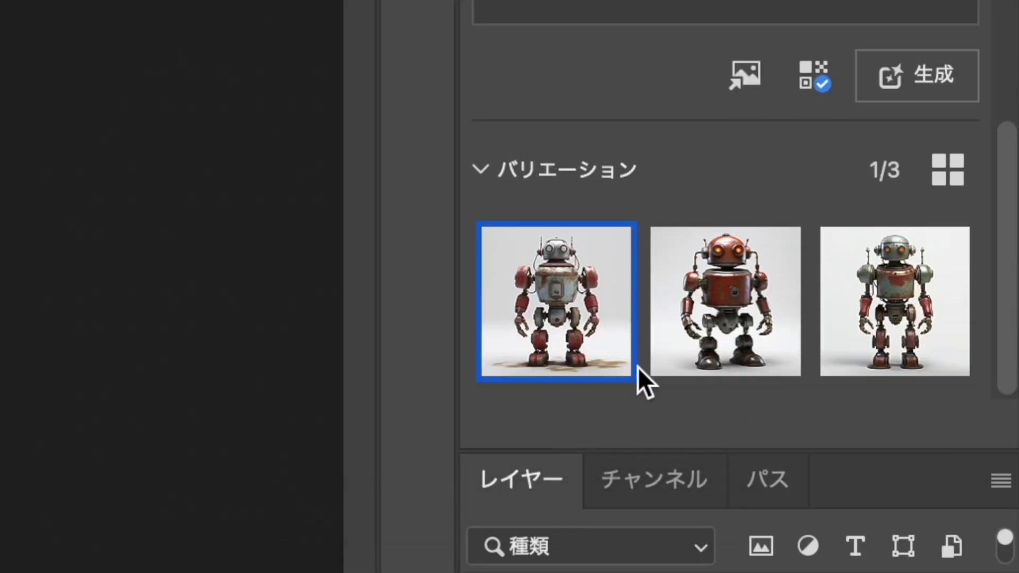
mouse_move(724, 301)
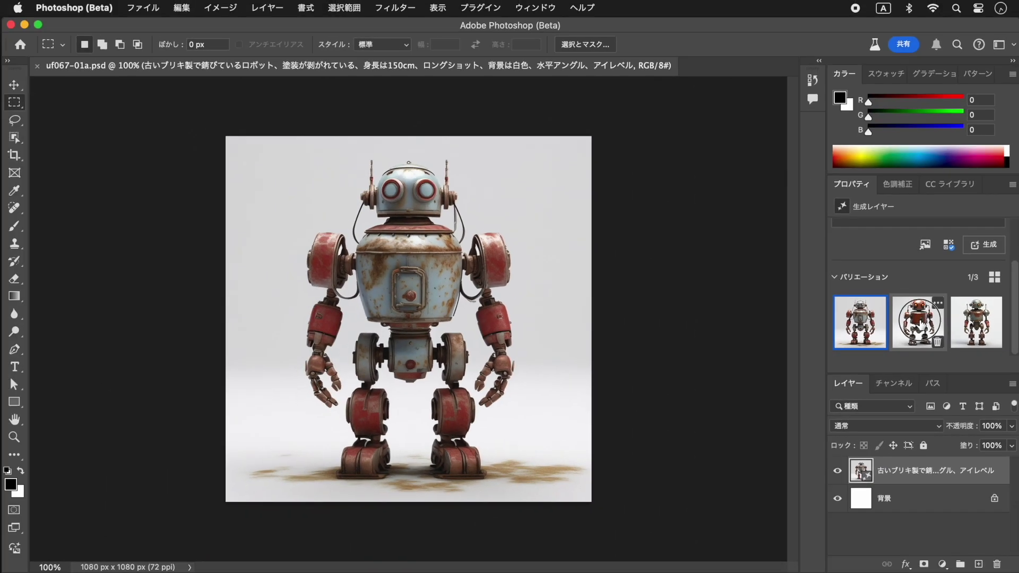
Preview the variations, regenerate with the same prompt, and select new variation 3
click(909, 322)
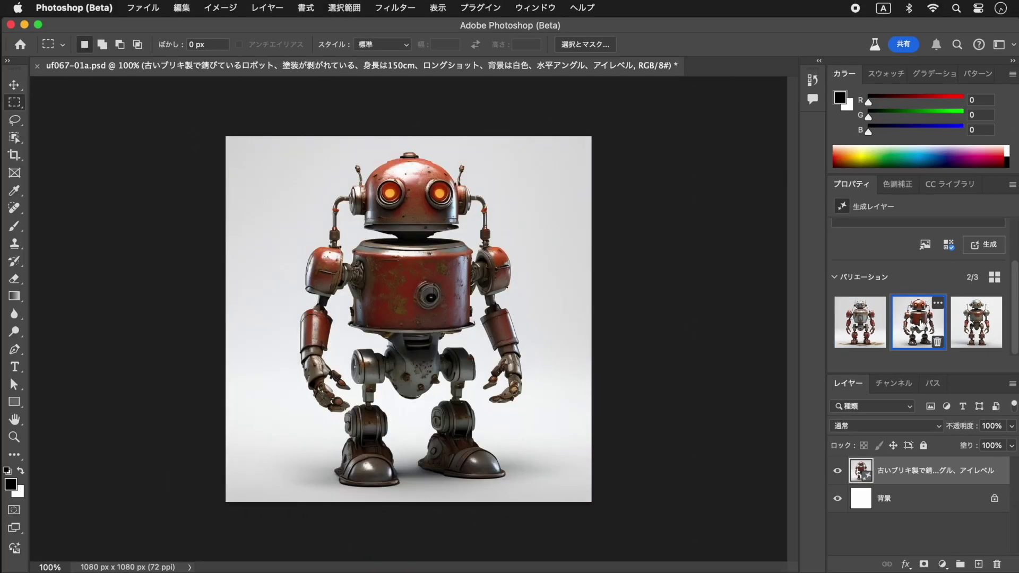
click(976, 322)
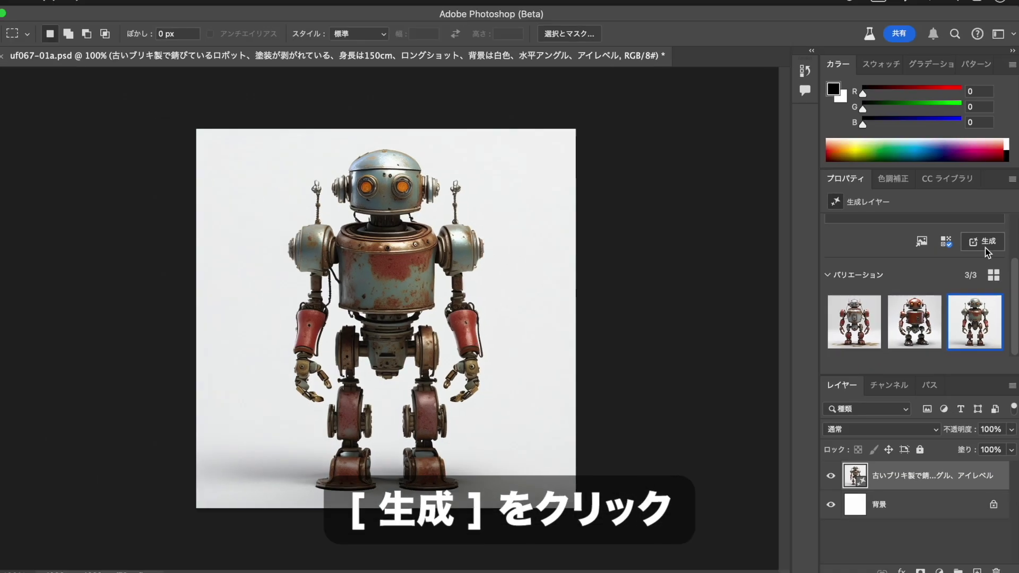
click(987, 253)
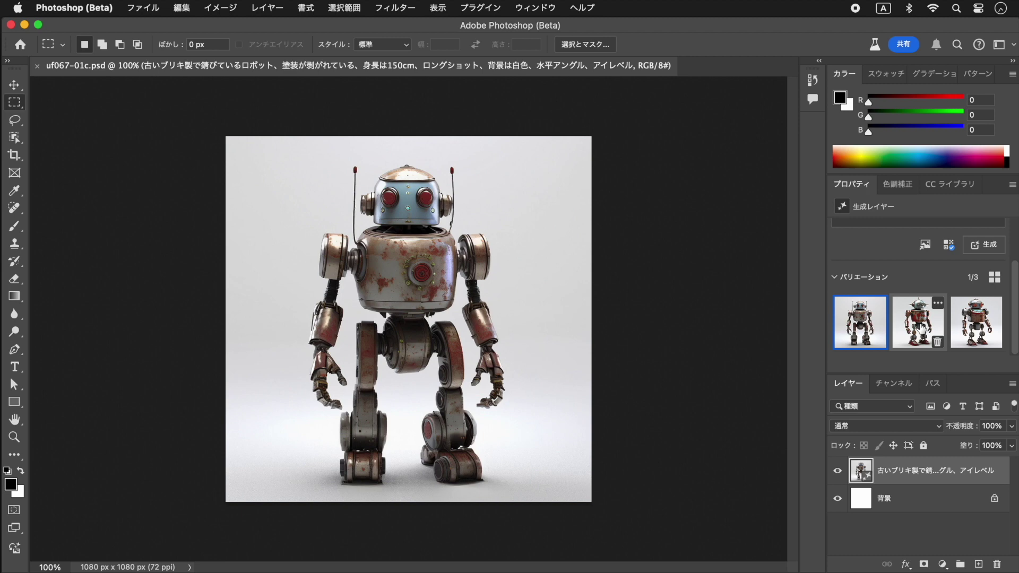
click(918, 322)
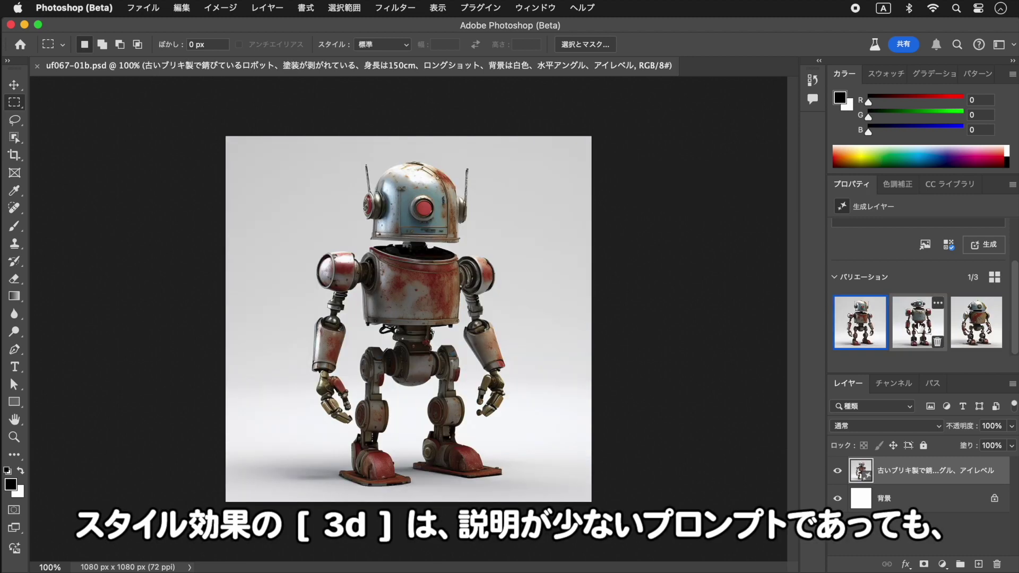
click(918, 325)
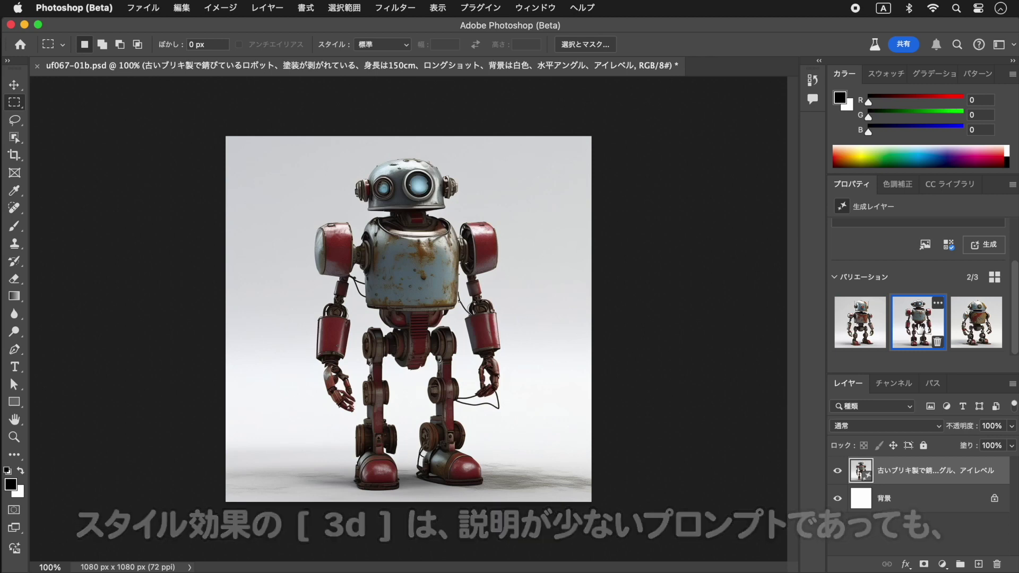
click(977, 323)
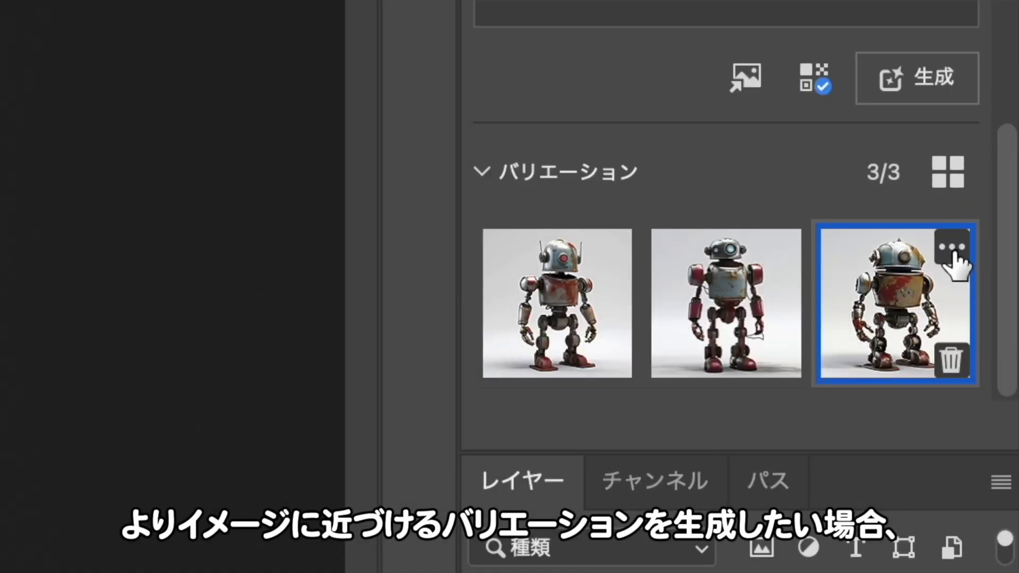
click(952, 247)
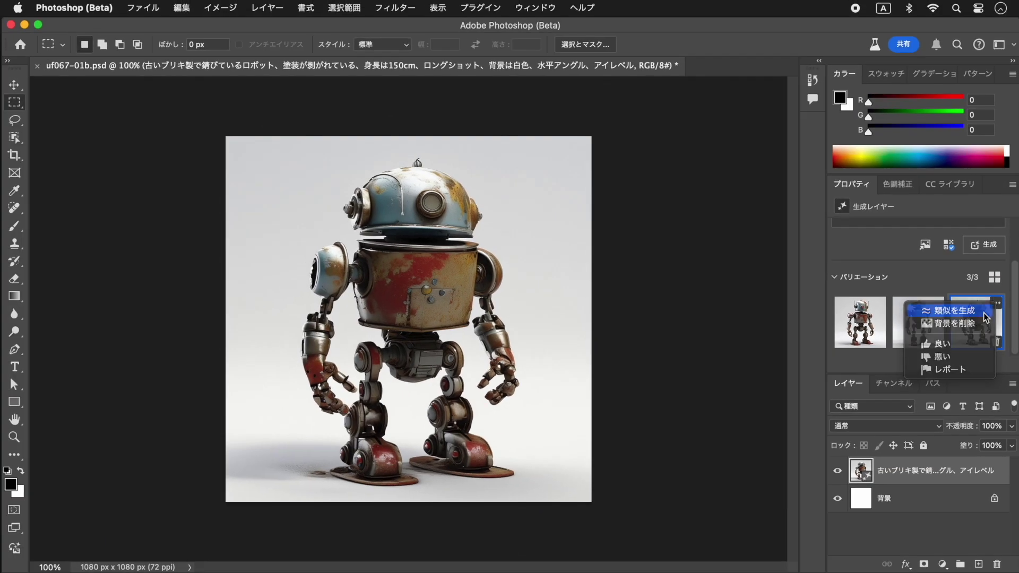
click(986, 317)
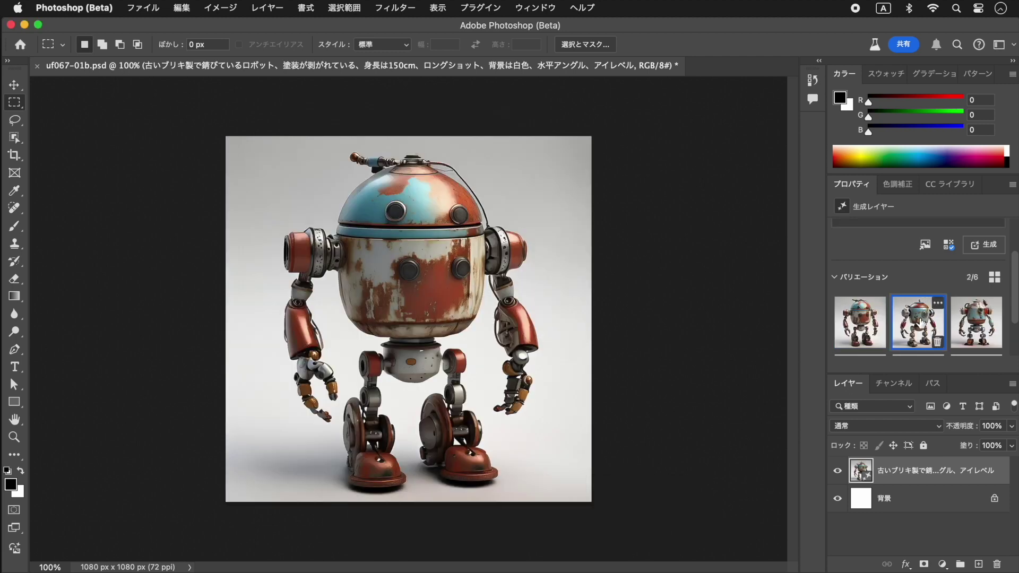
click(977, 322)
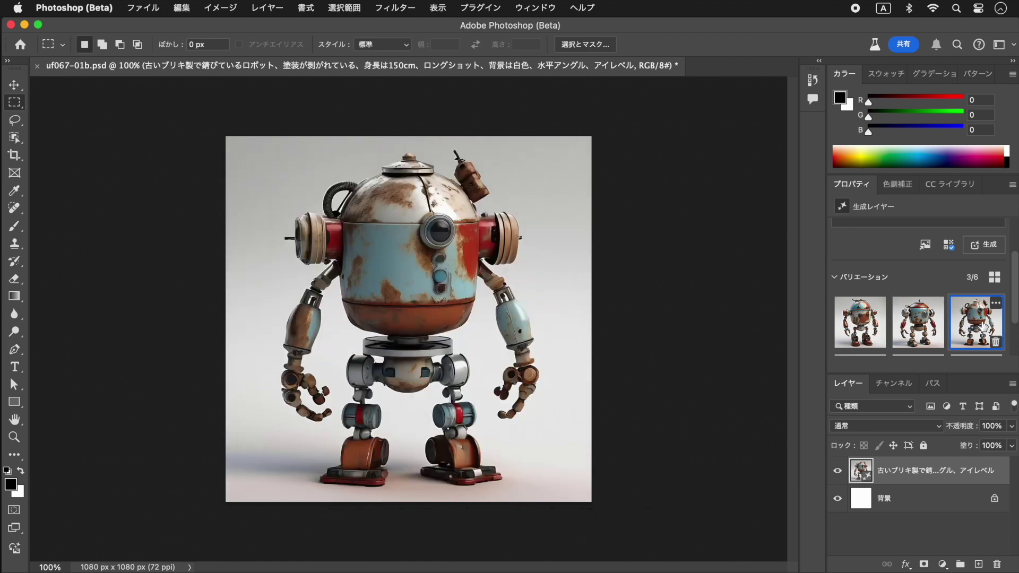
key(super+z)
key(super+z)
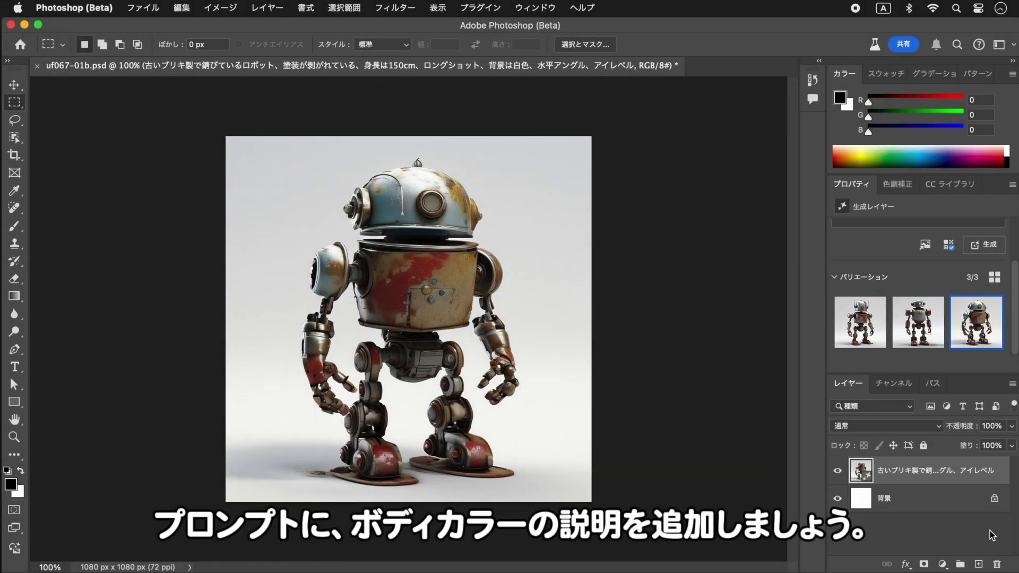
Insert 黄色の before 塗装 in the prompt and regenerate the robot
scroll(975, 318, up, 2)
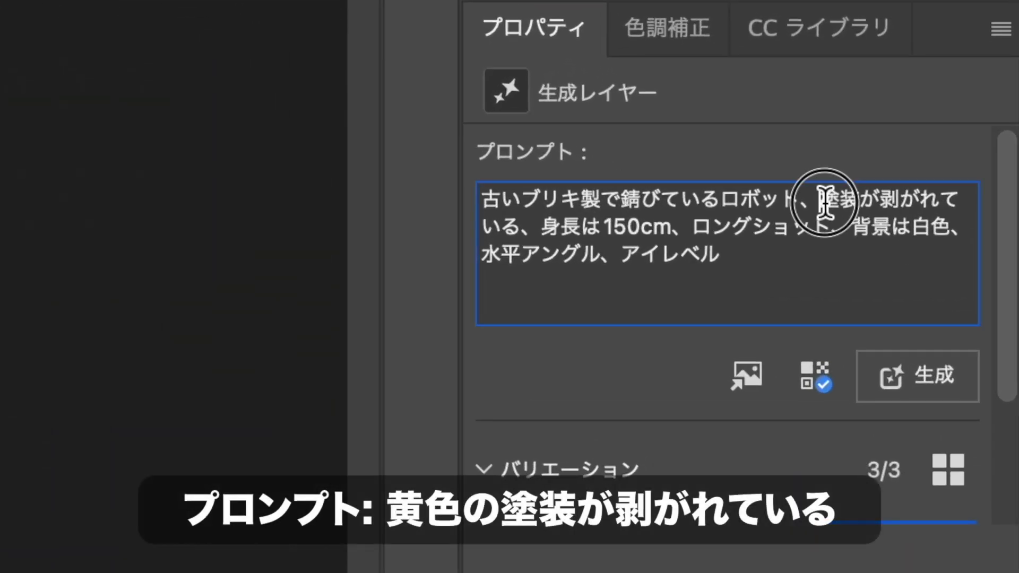
drag(820, 199, 542, 234)
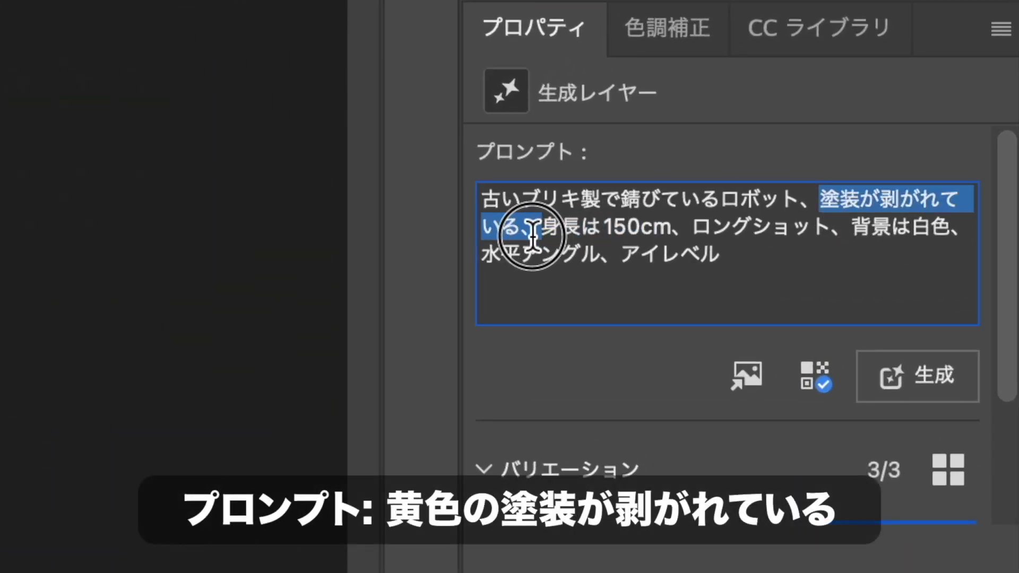
click(824, 200)
text(きいろの)
key(space)
key(Return)
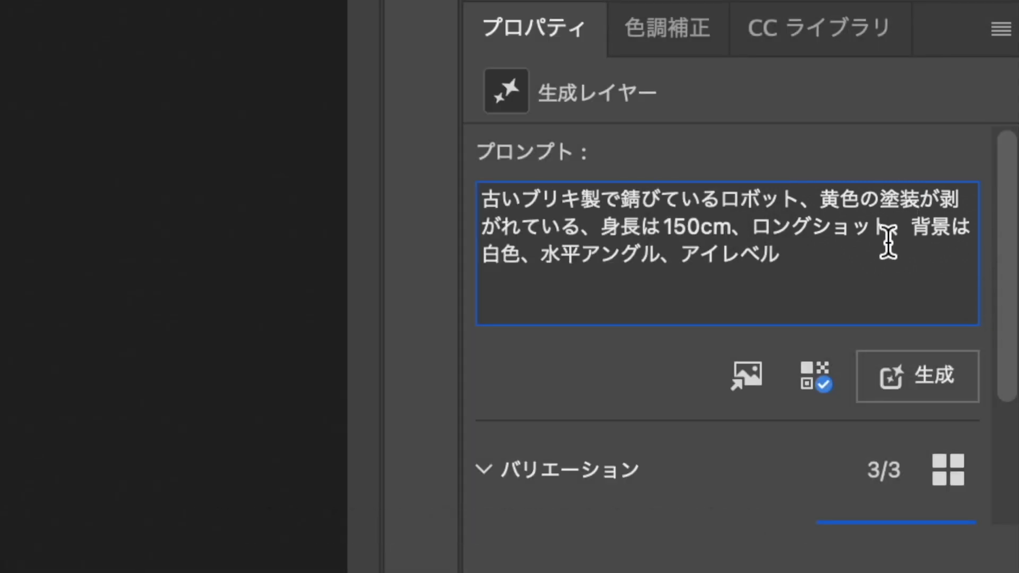
click(932, 387)
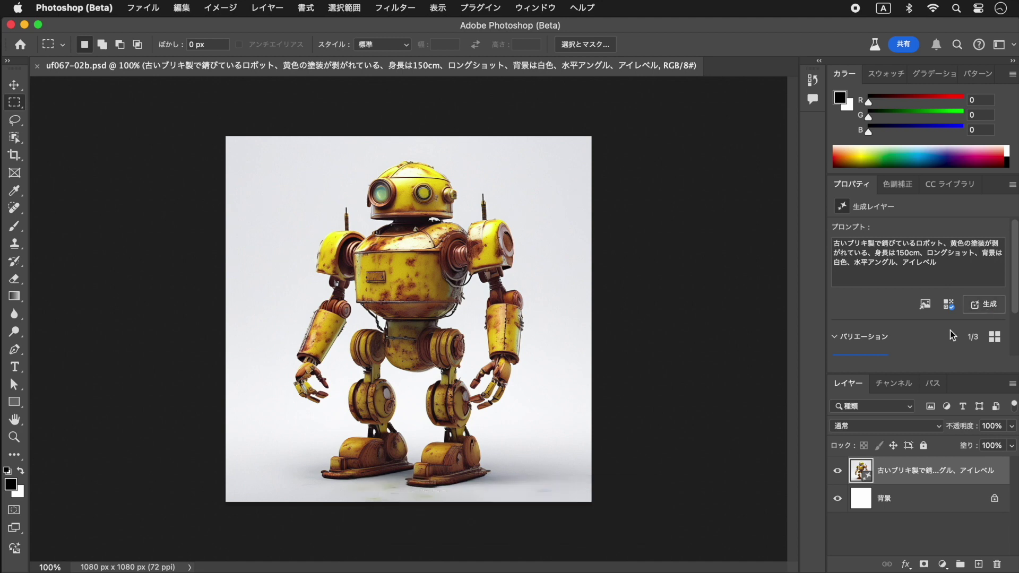
Compare the yellow robot variations and settle on the second one
scroll(953, 329, down, 3)
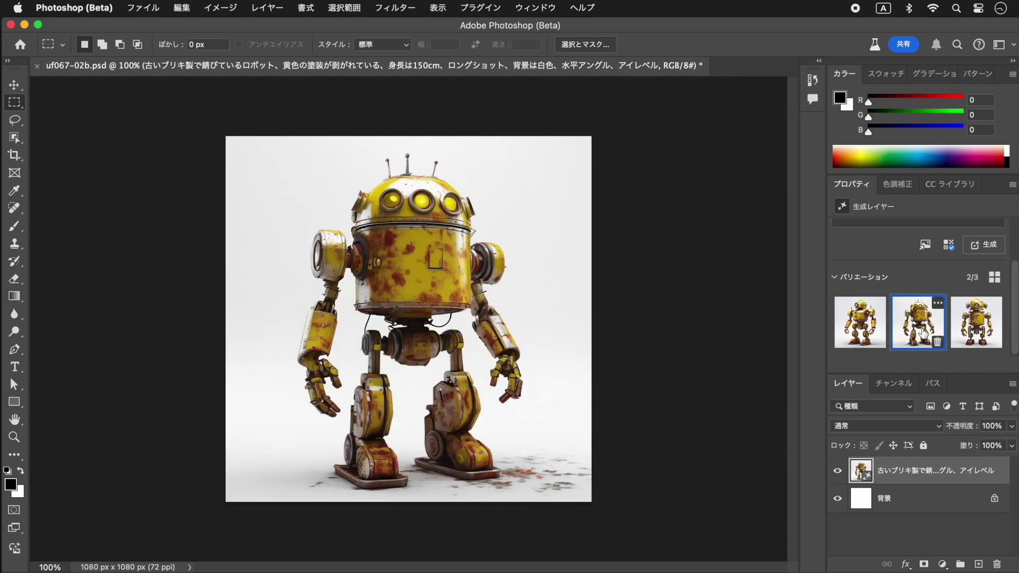
click(917, 322)
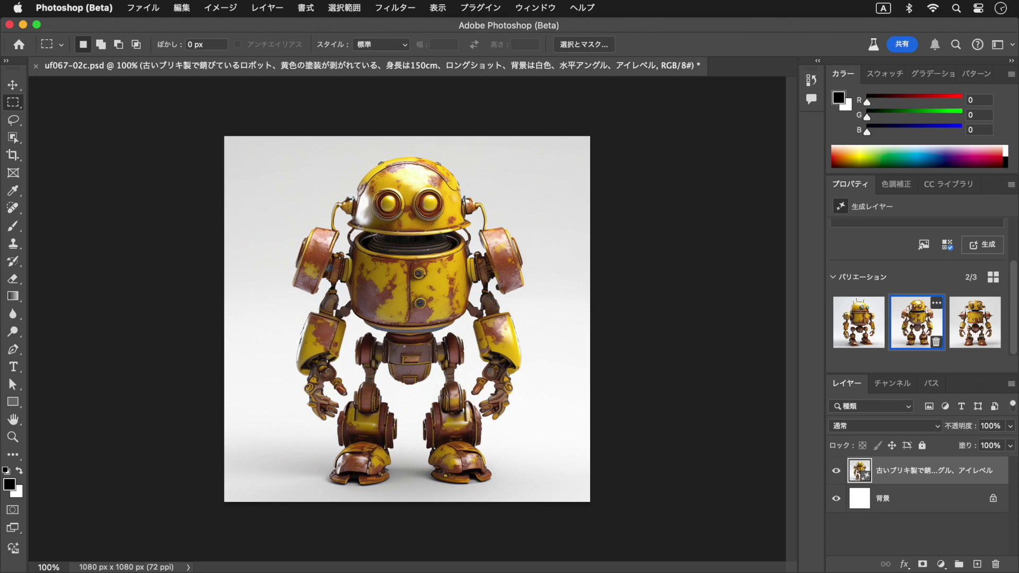
click(916, 322)
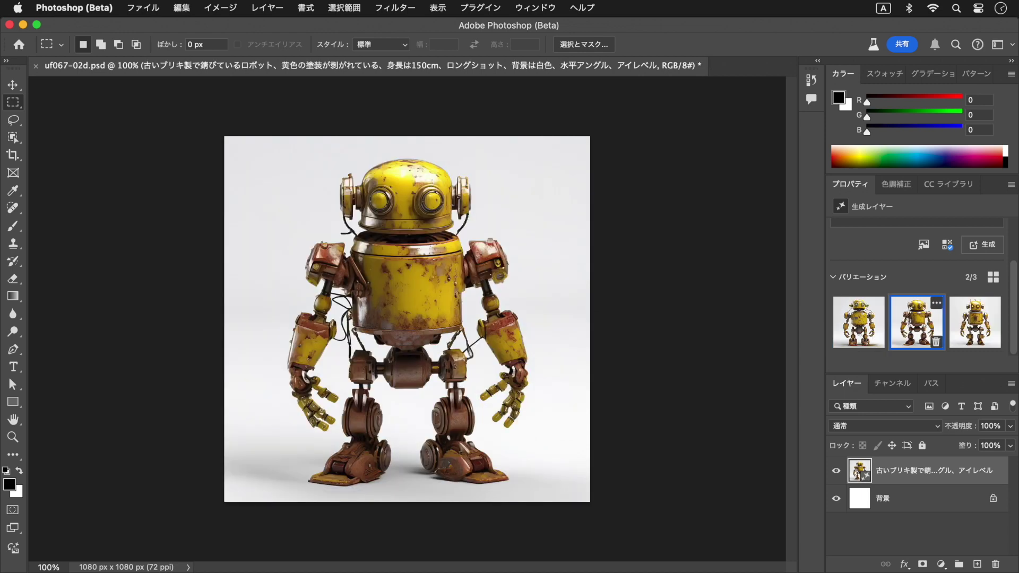
click(976, 322)
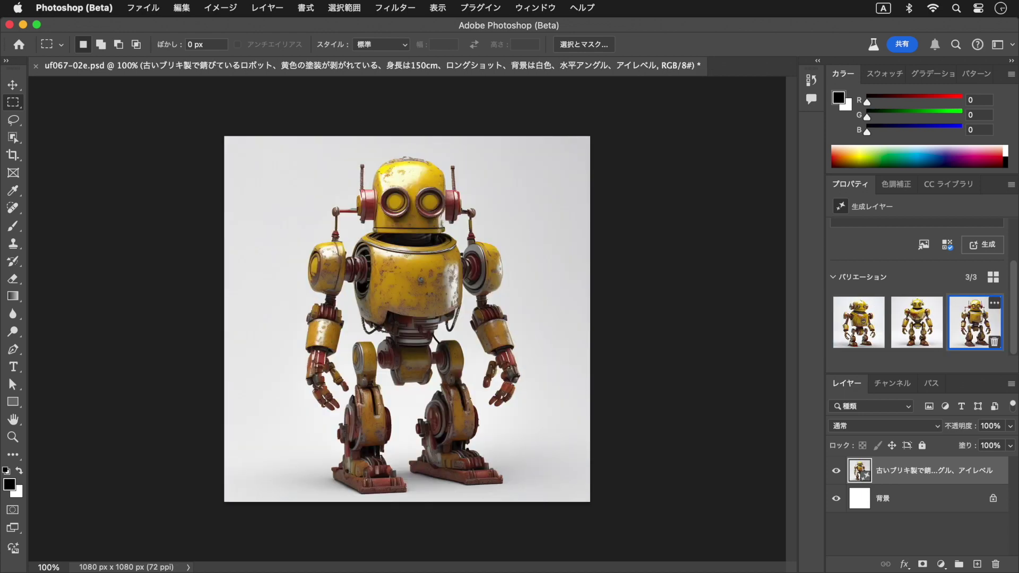
click(920, 328)
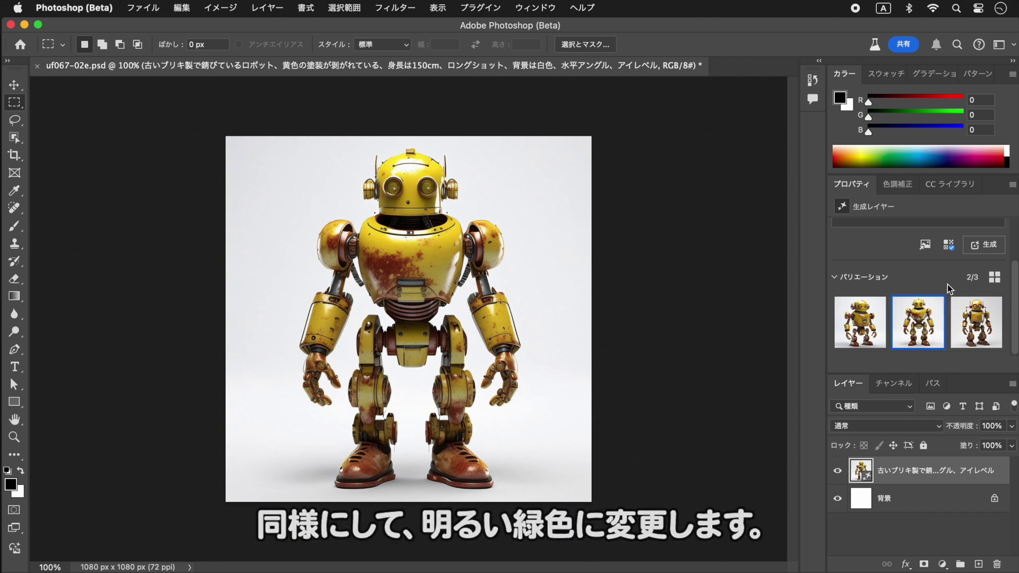
Replace 黄色の with 明るい緑色の in the prompt and regenerate the robot
scroll(920, 297, up, 5)
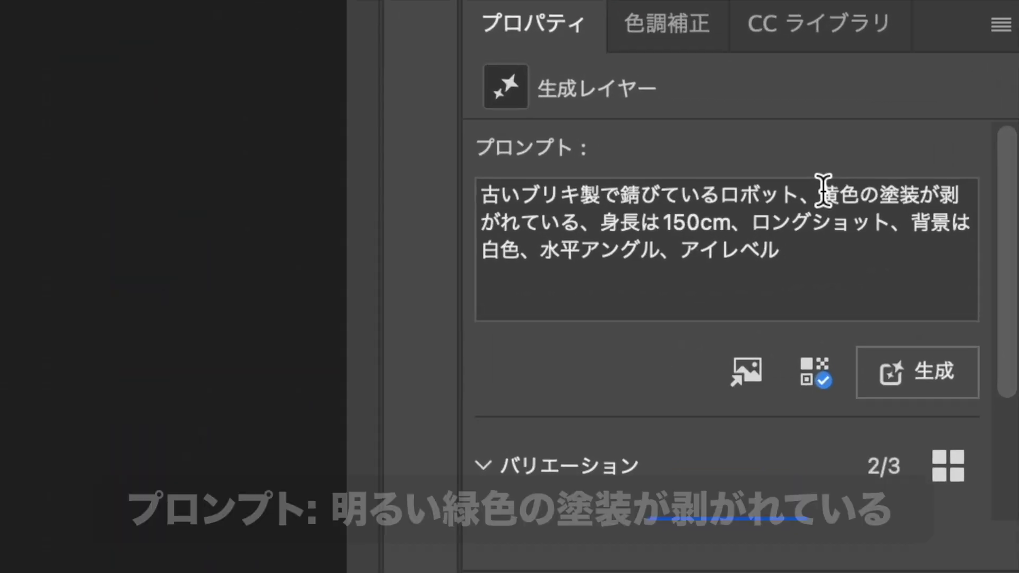
drag(825, 194, 852, 192)
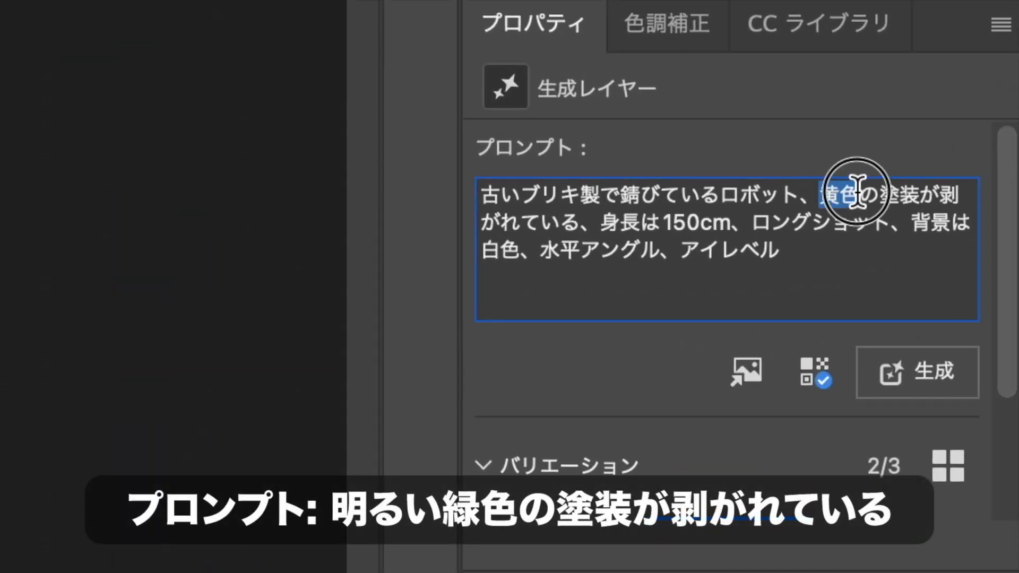
text(akariu)
key(Return)
text(midoriir)
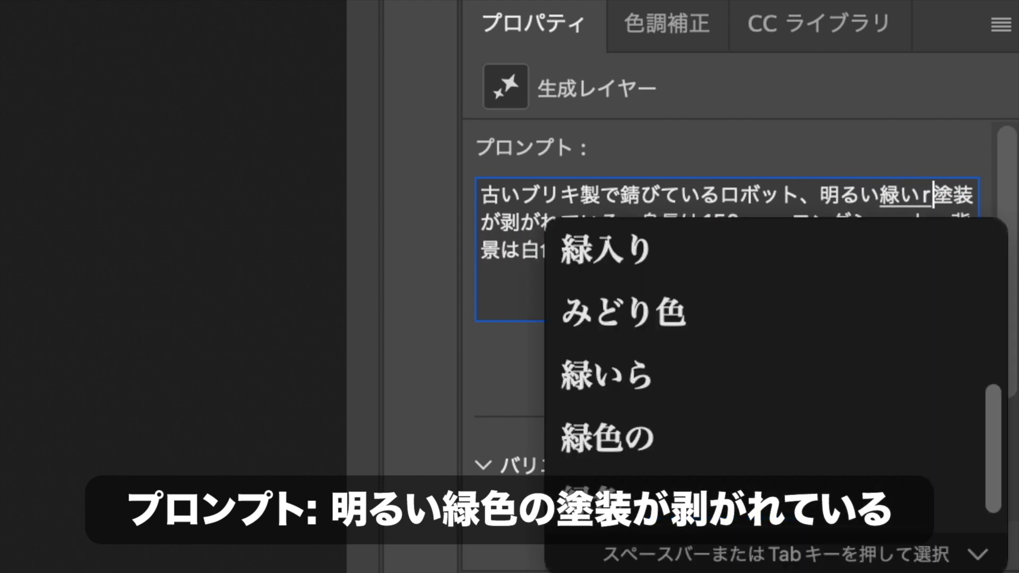
text(ono)
key(space)
key(Return)
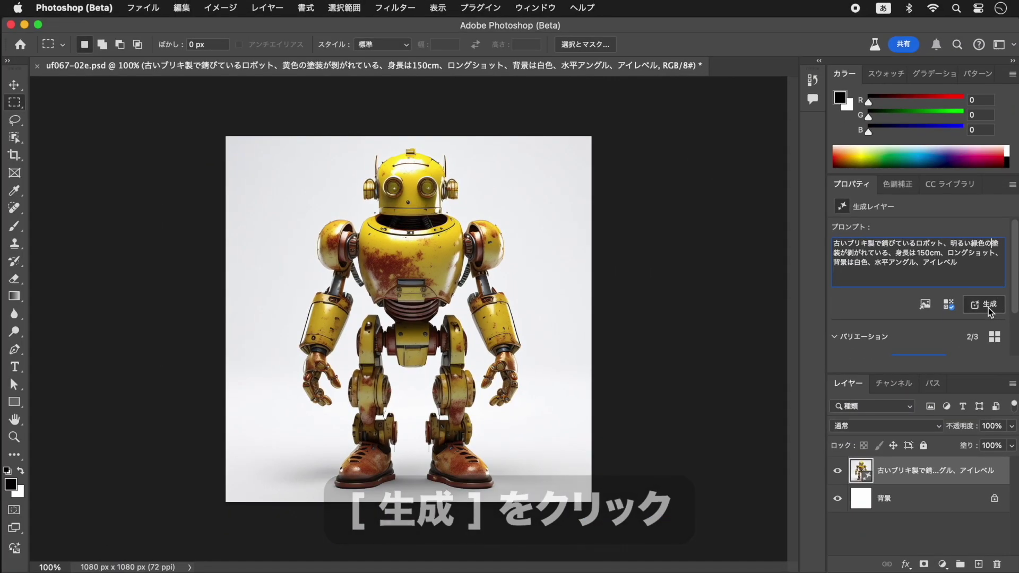
click(989, 309)
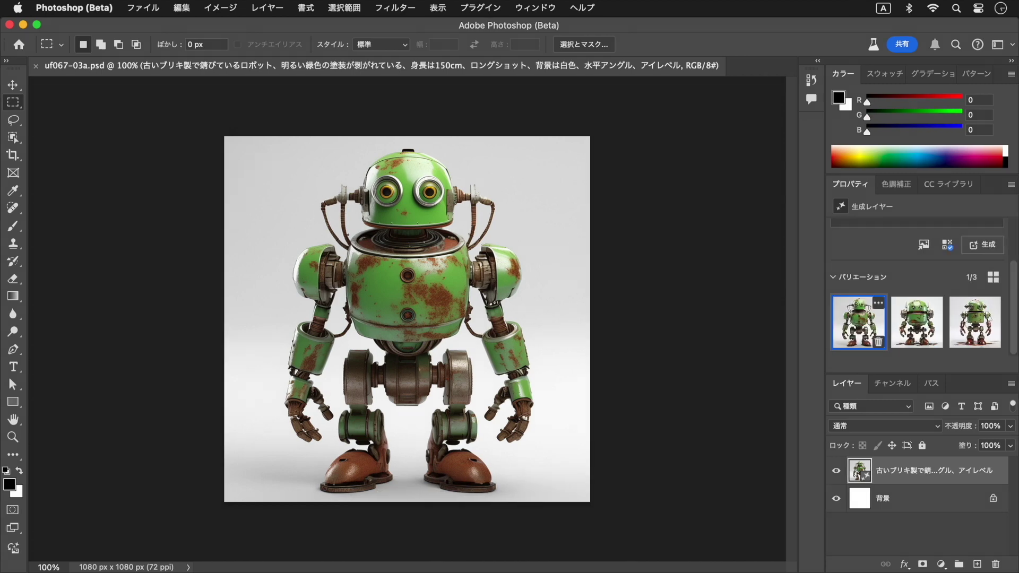
Preview the second and third green variations across several generated batches
click(917, 322)
click(975, 322)
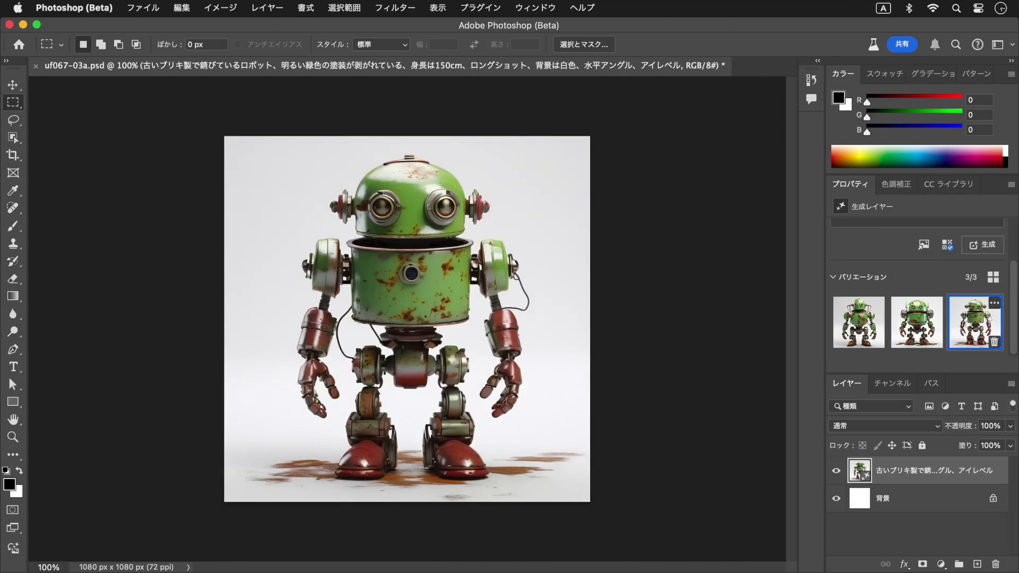
click(917, 322)
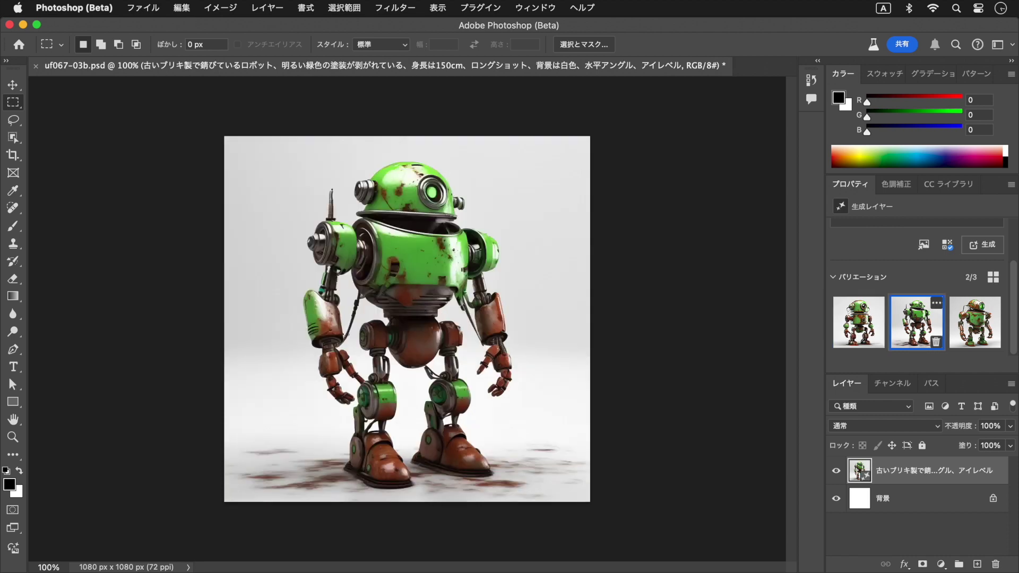
click(975, 322)
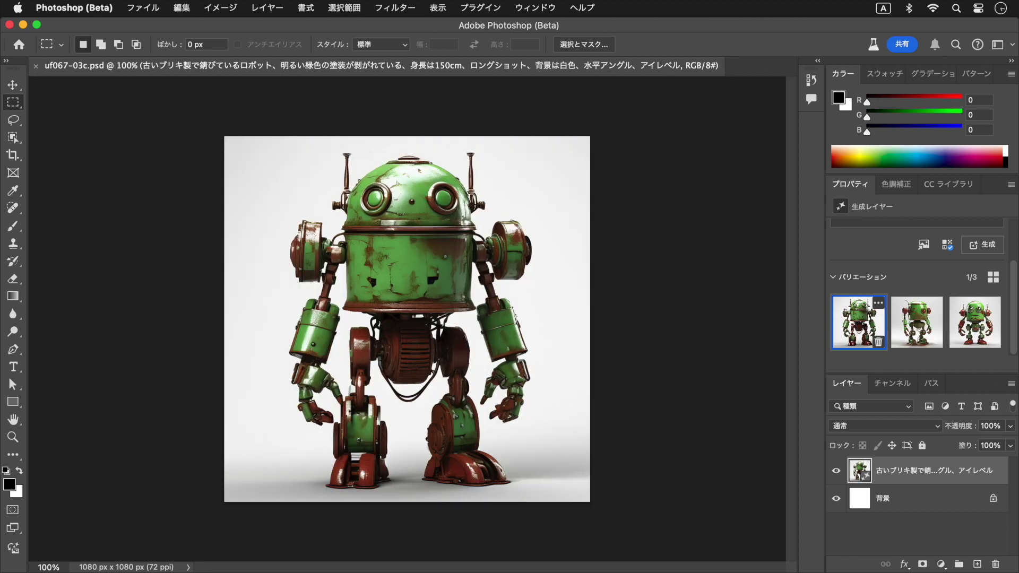
click(917, 322)
click(976, 322)
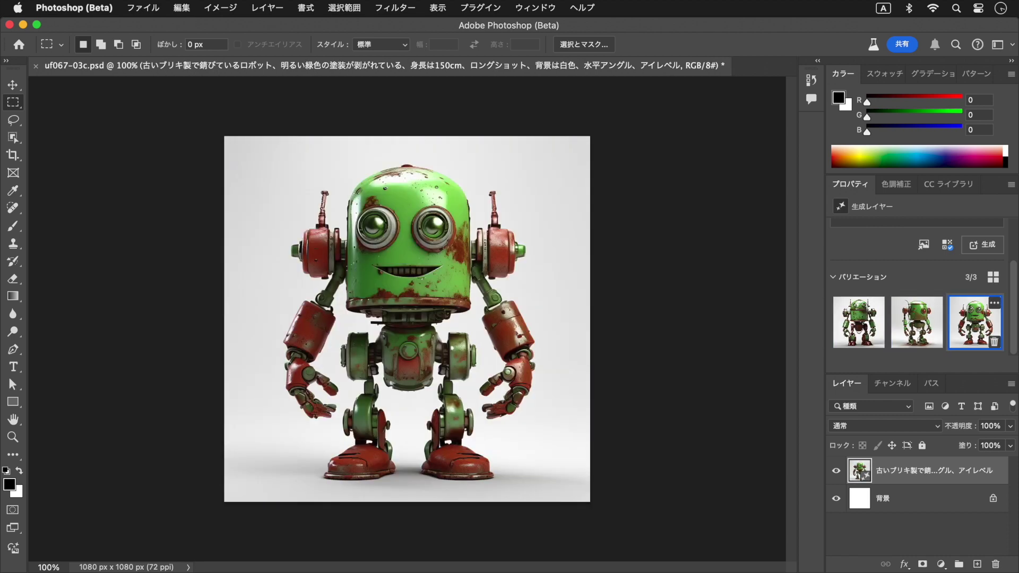
click(917, 322)
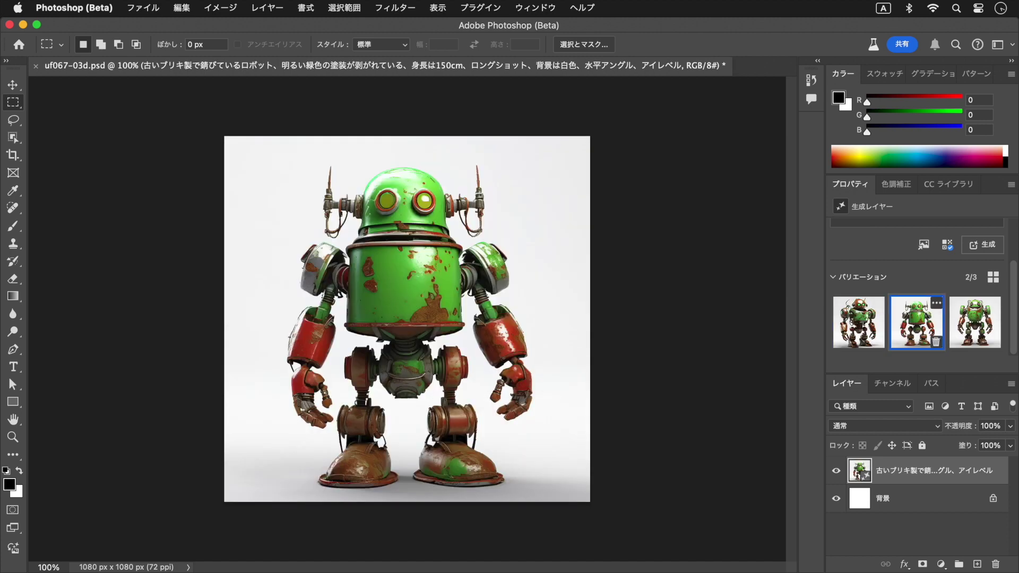
click(975, 322)
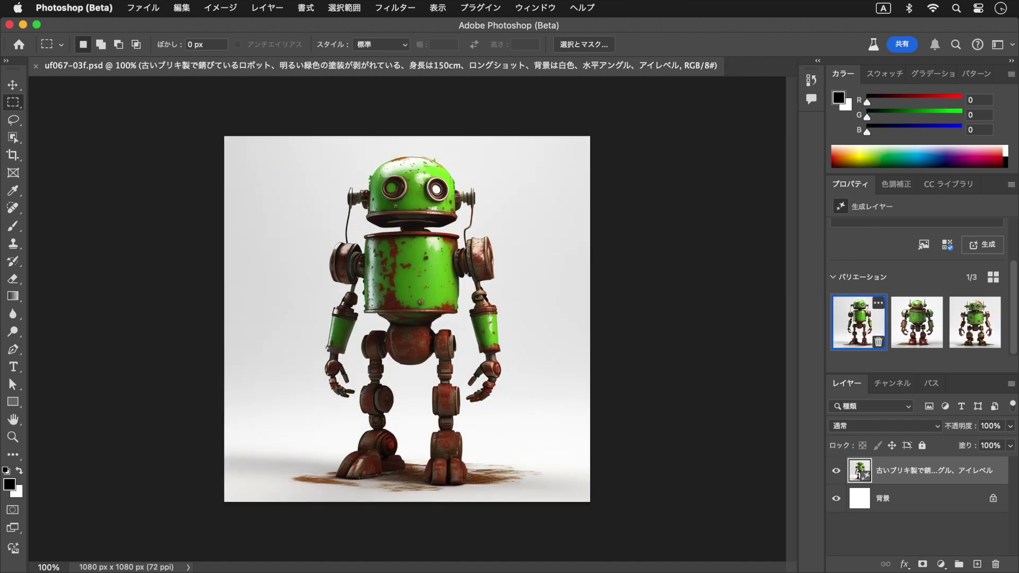
click(917, 322)
click(975, 322)
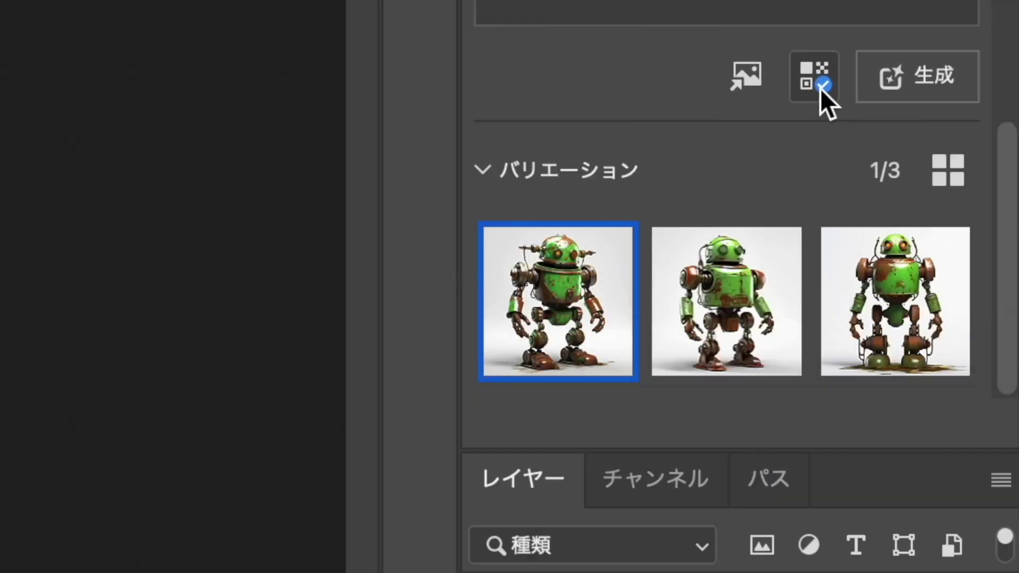
Add the ノスタルジー concept style effect and regenerate the green robot
click(819, 85)
click(904, 90)
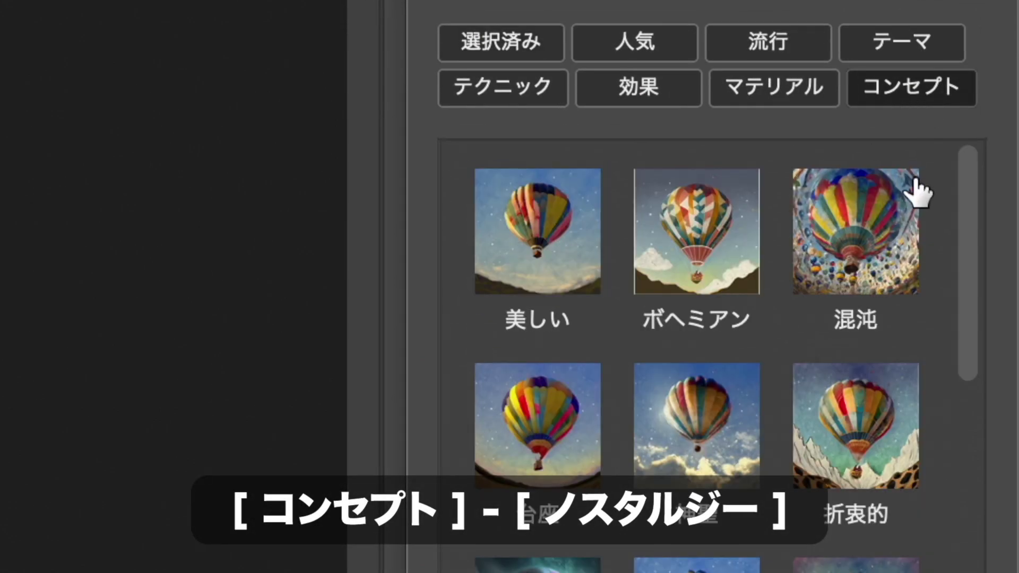
scroll(944, 204, down, 5)
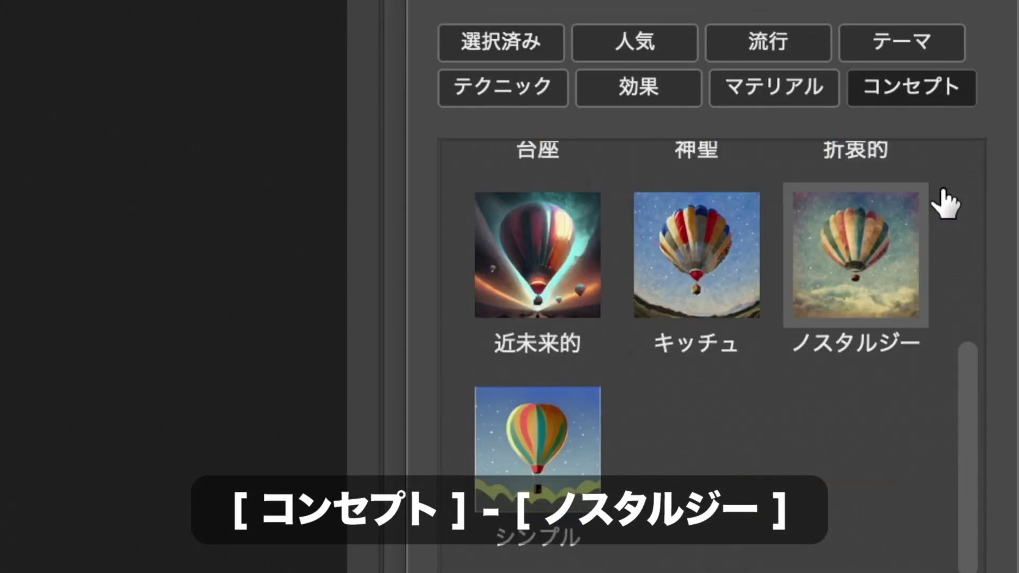
click(860, 261)
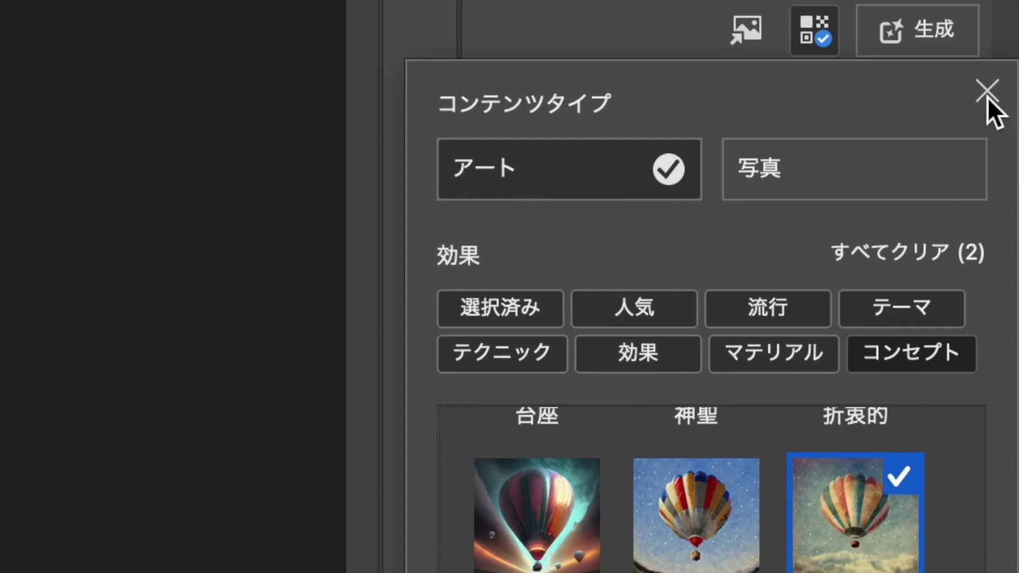
click(986, 140)
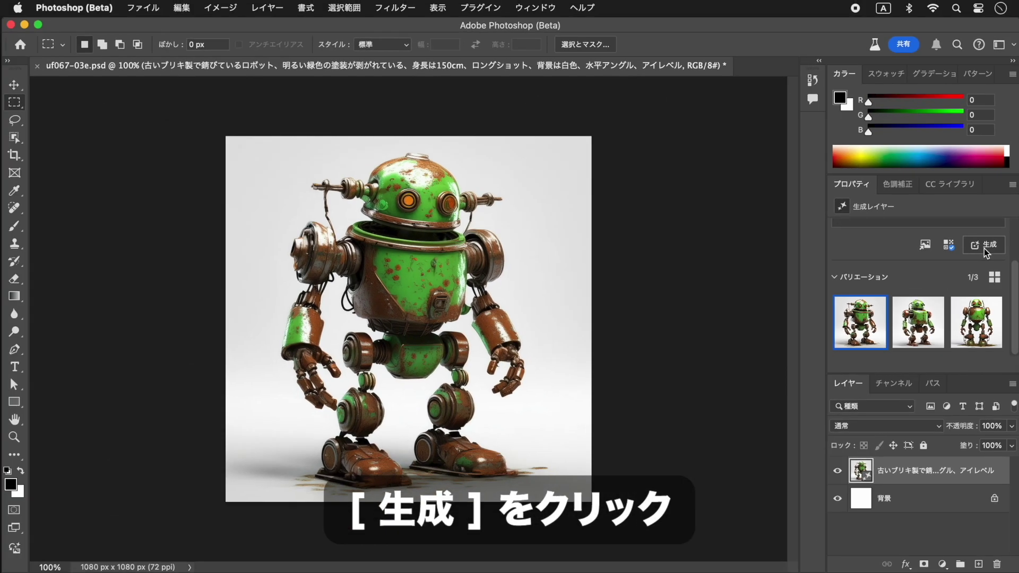
click(984, 248)
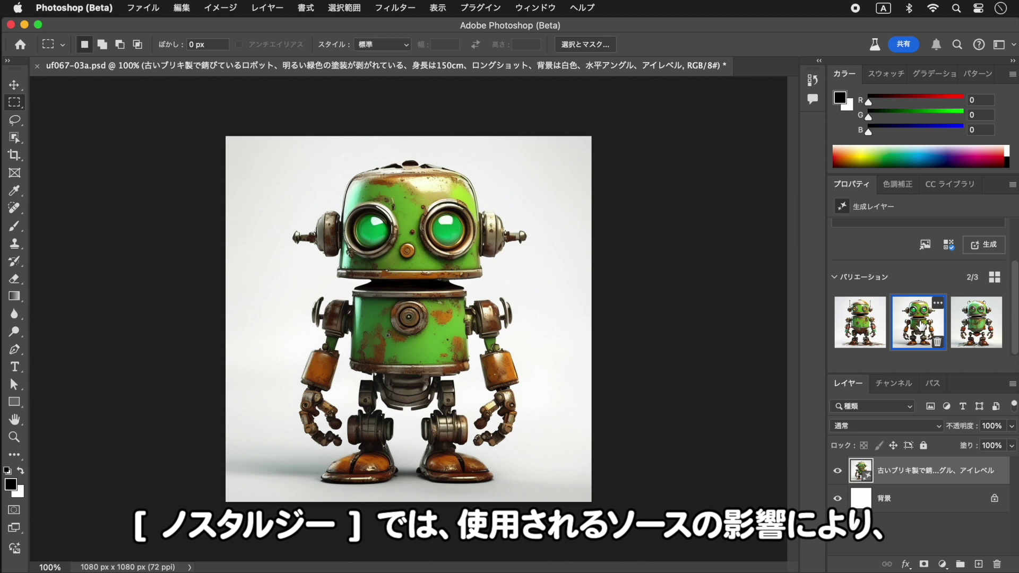
Preview the third, sixth and fifth robot variations, settling on variation 4 of 6
click(977, 325)
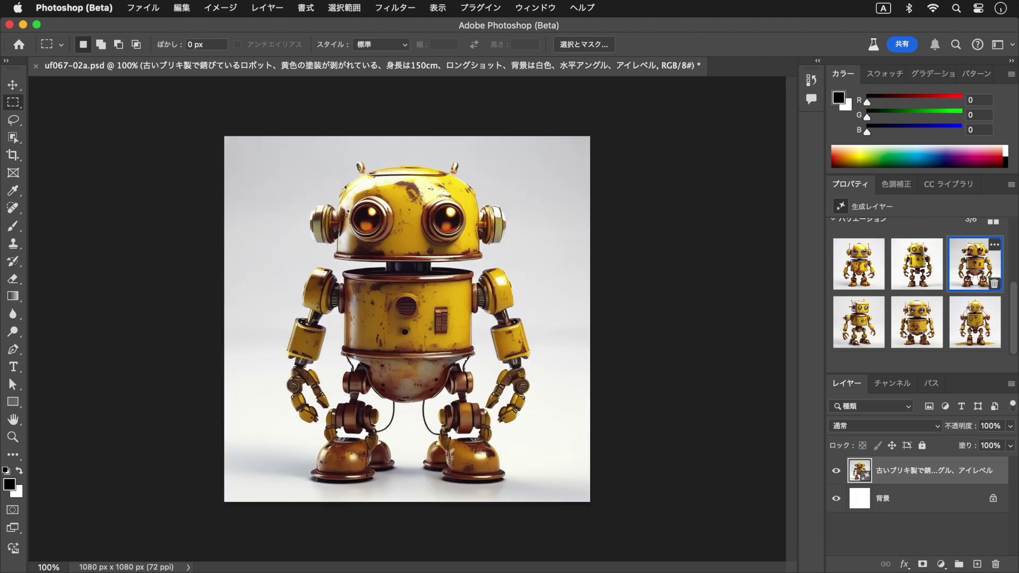
click(979, 329)
click(924, 329)
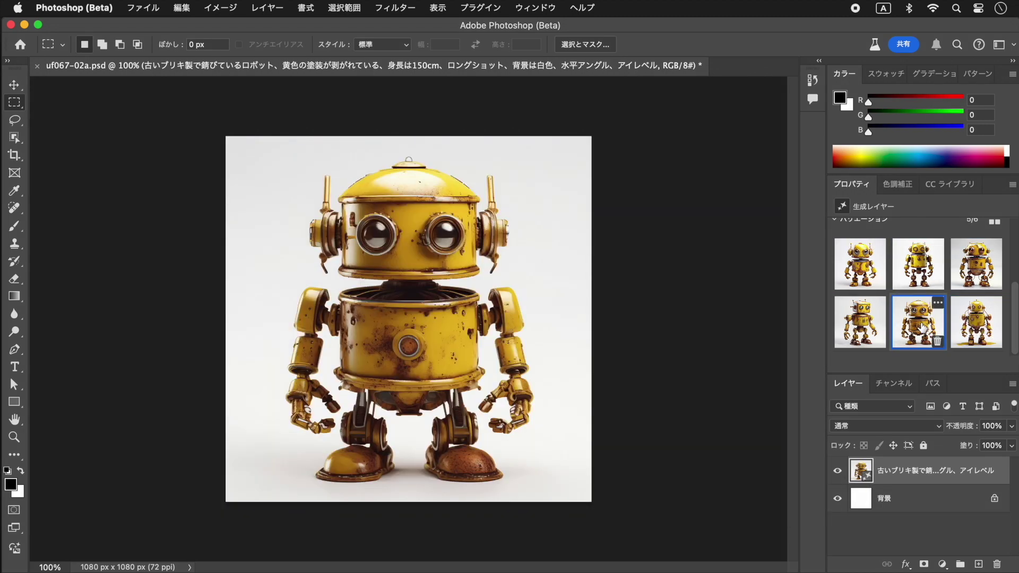
click(860, 324)
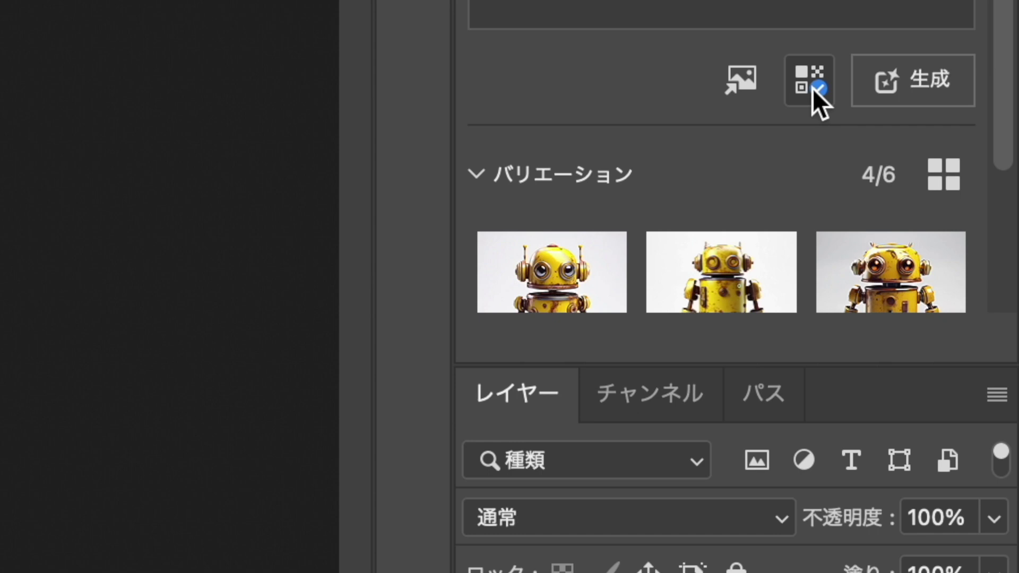
Swap the ノスタルジー effect for the カートゥーン theme effect and regenerate the robot
click(814, 88)
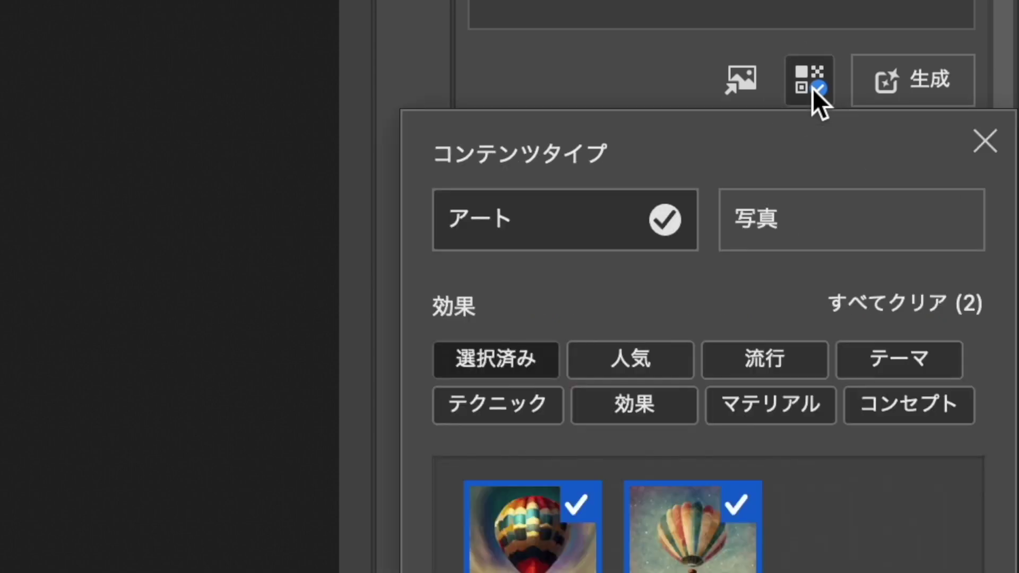
click(694, 314)
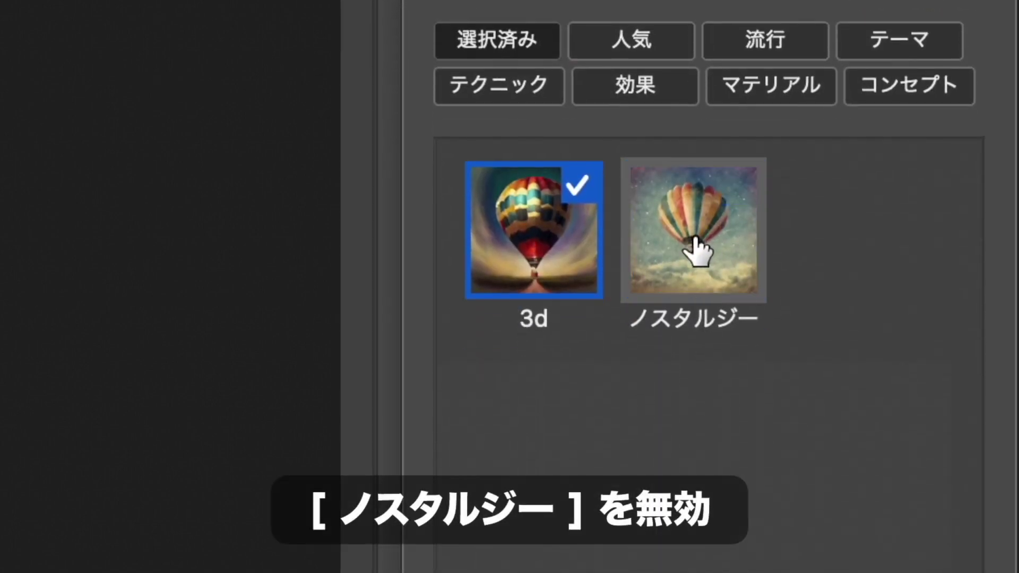
click(904, 47)
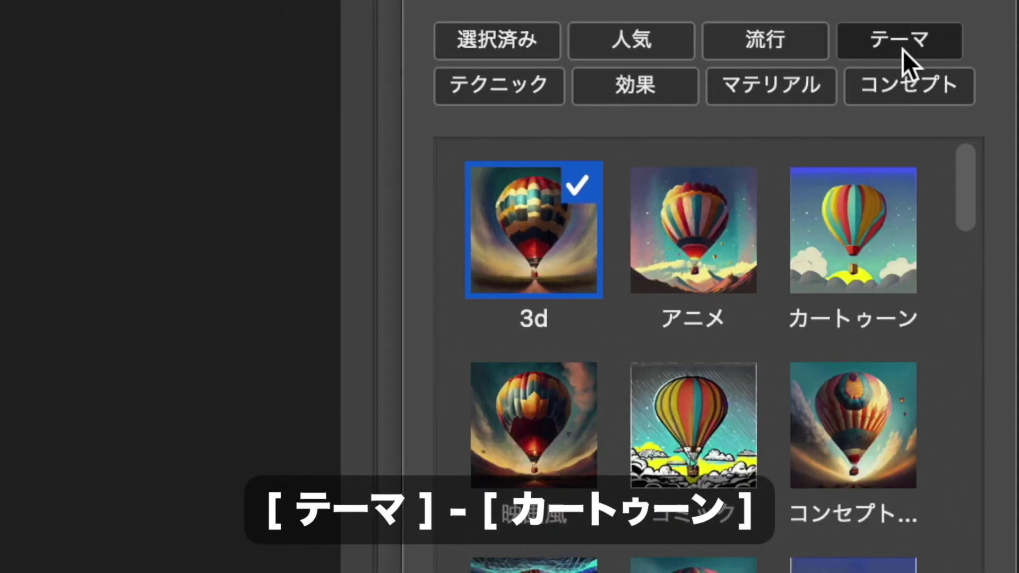
click(857, 250)
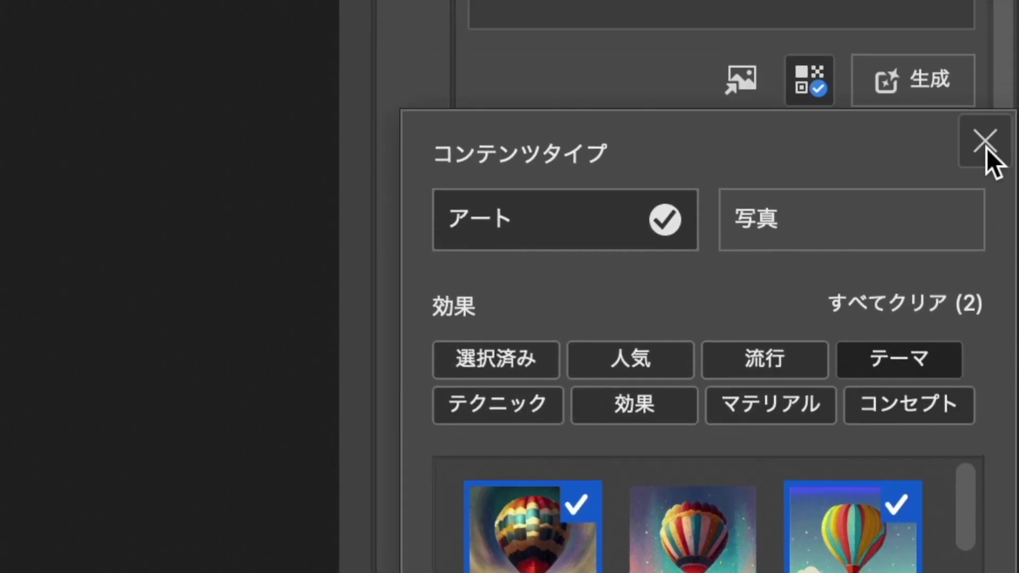
click(986, 148)
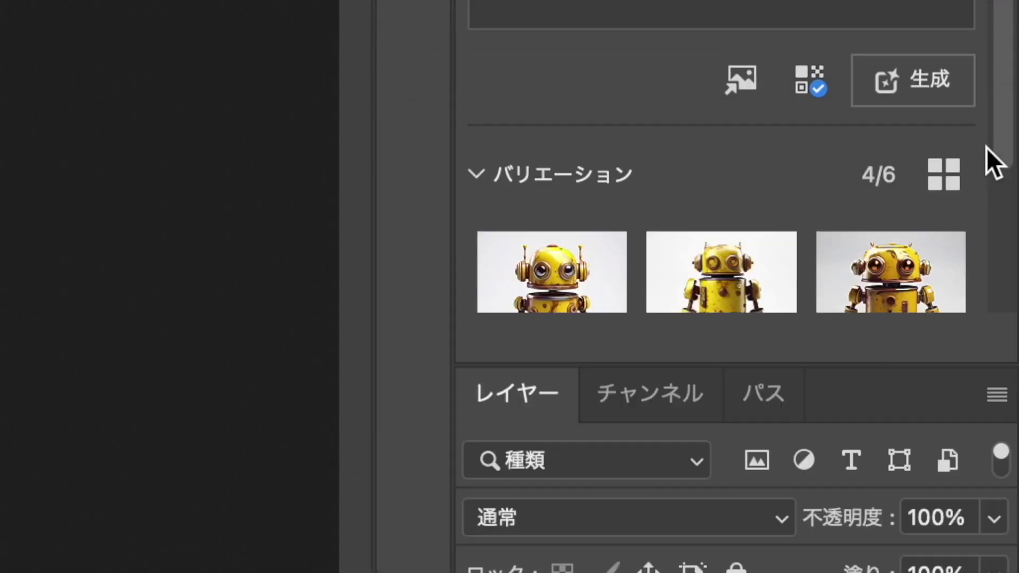
click(917, 92)
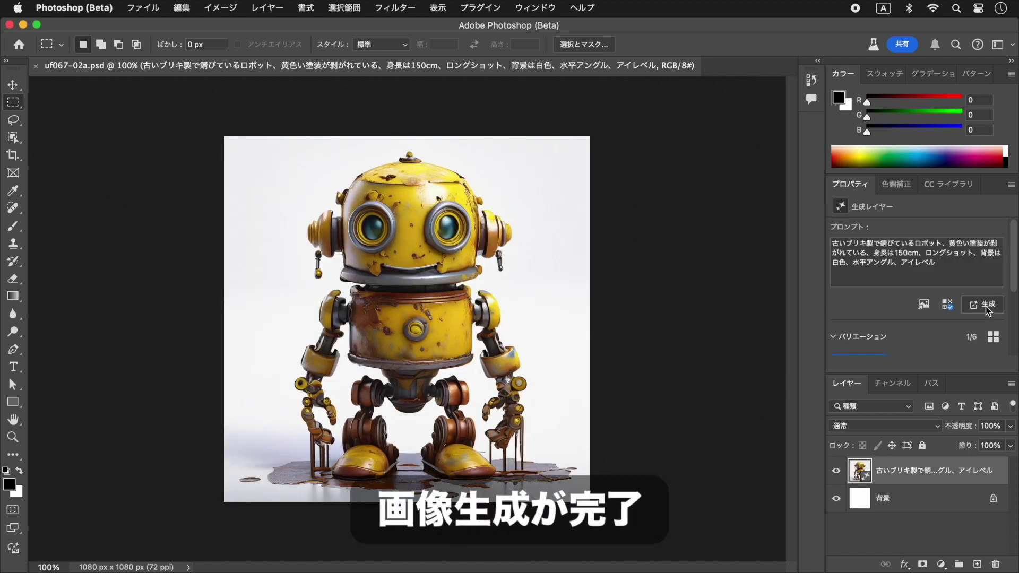
Preview cartoon robot variations two through six
scroll(971, 324, down, 3)
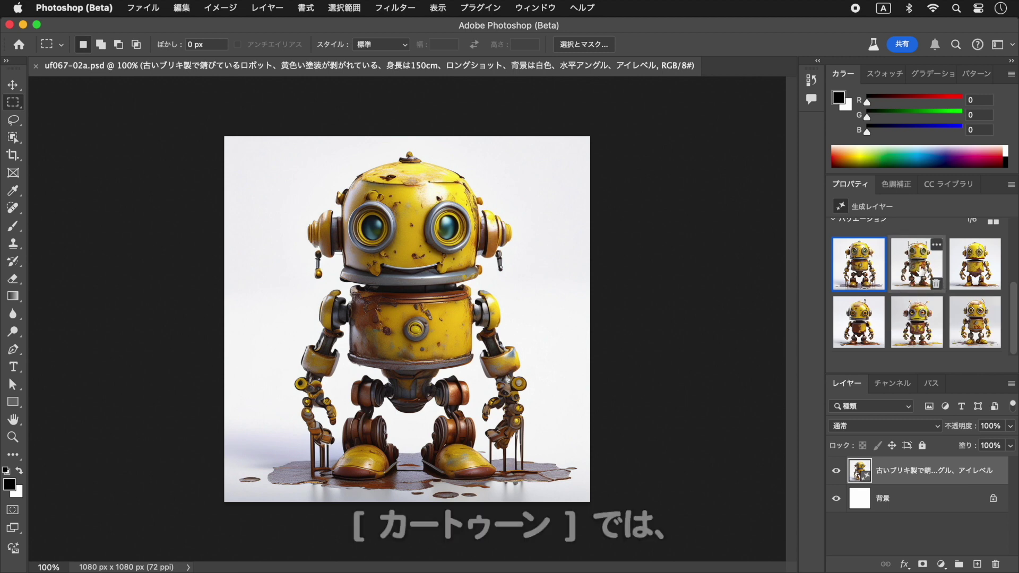
click(926, 271)
click(979, 271)
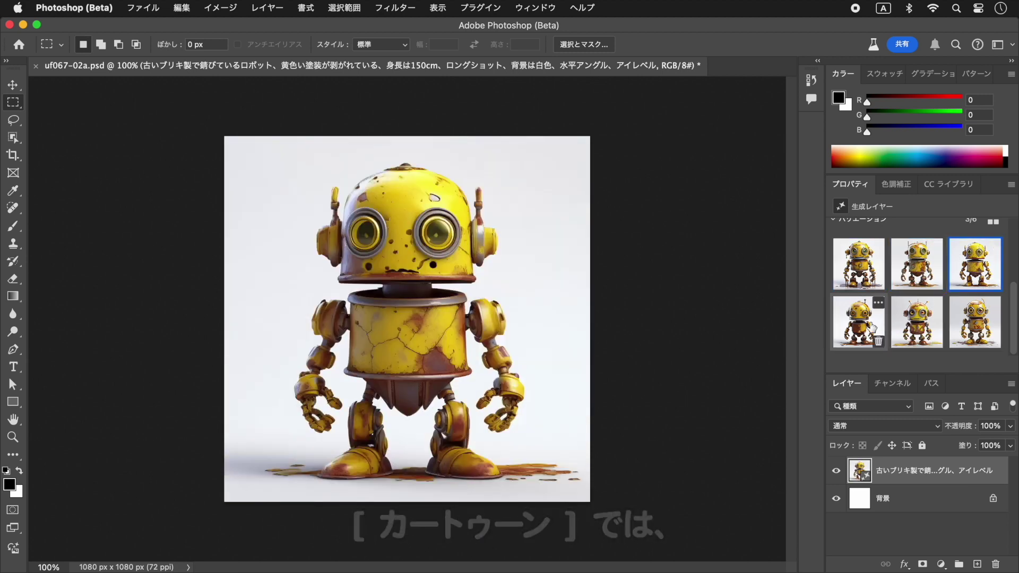
click(861, 327)
click(918, 329)
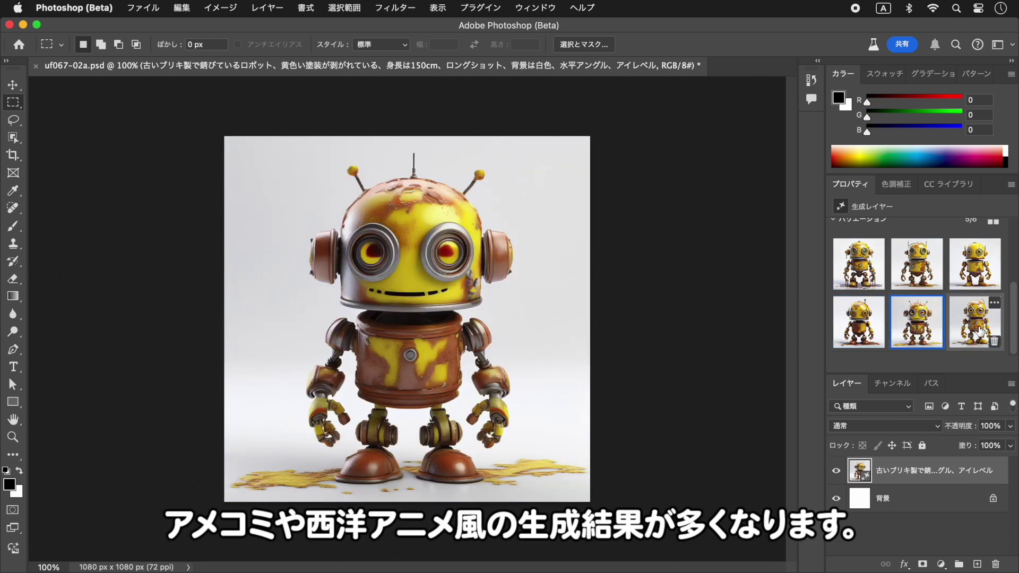
click(979, 329)
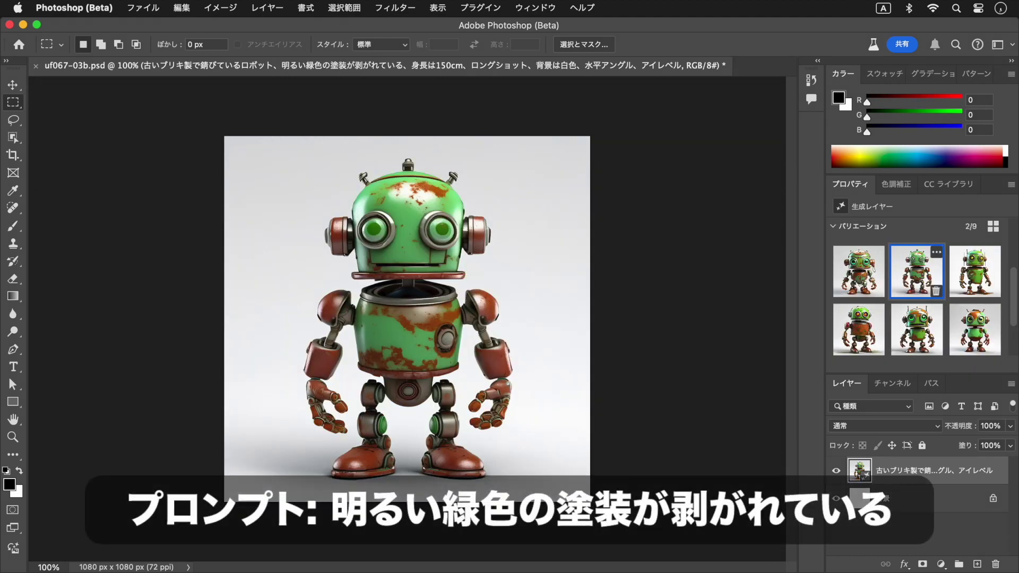
Preview the green robot and later variations, ending on the ninth, blue-headed robot
click(975, 271)
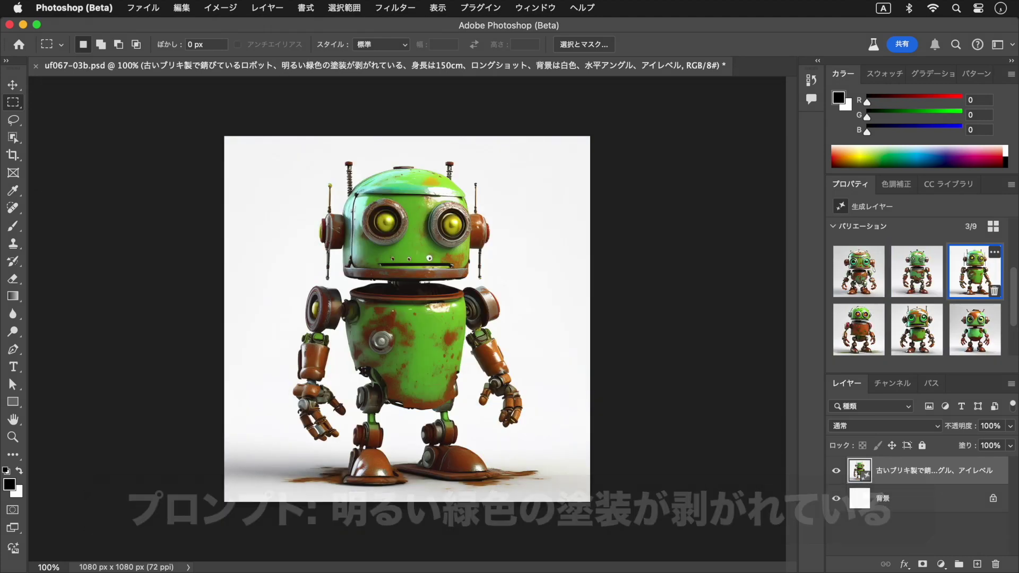
click(975, 329)
scroll(917, 298, down, 2)
click(859, 323)
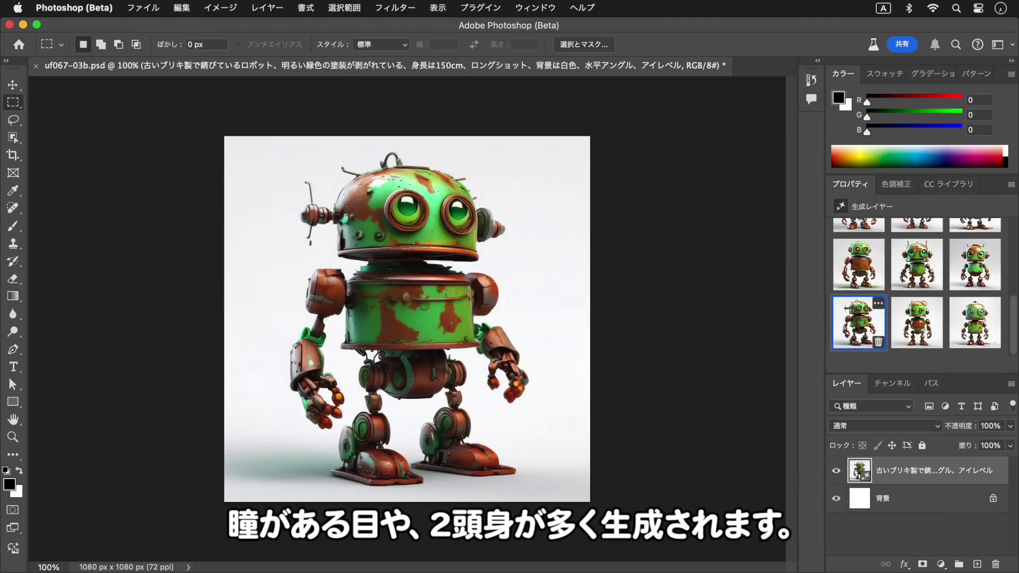
click(975, 323)
click(917, 322)
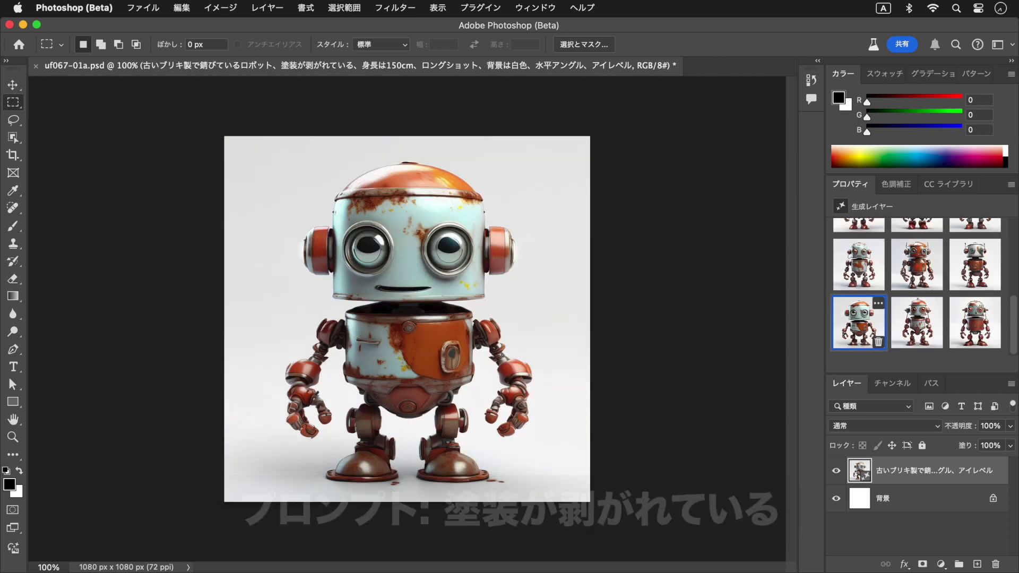
click(917, 322)
click(976, 322)
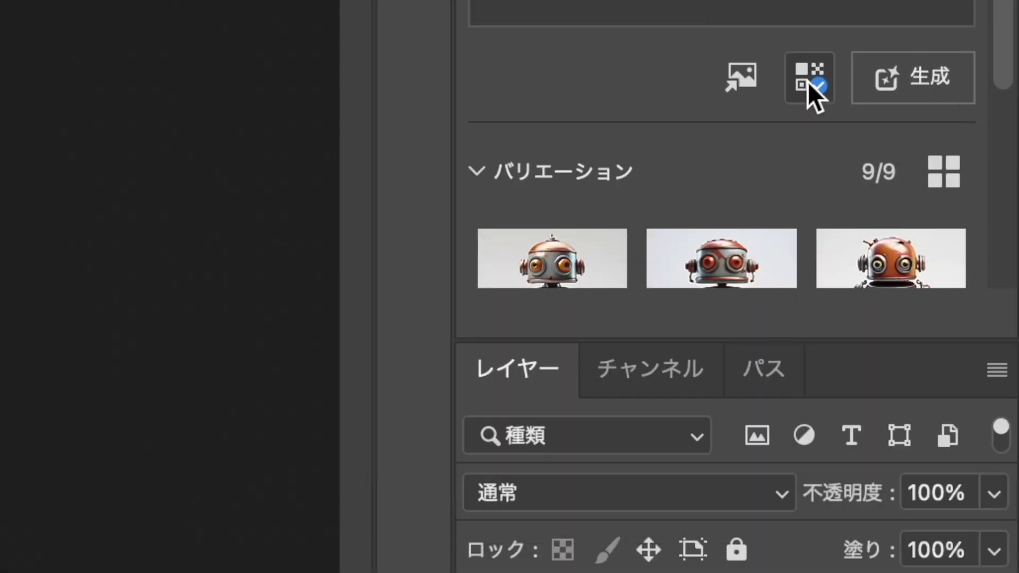
Add the ノスタルジー concept effect alongside 3D and Cartoon, then regenerate the robot
click(808, 82)
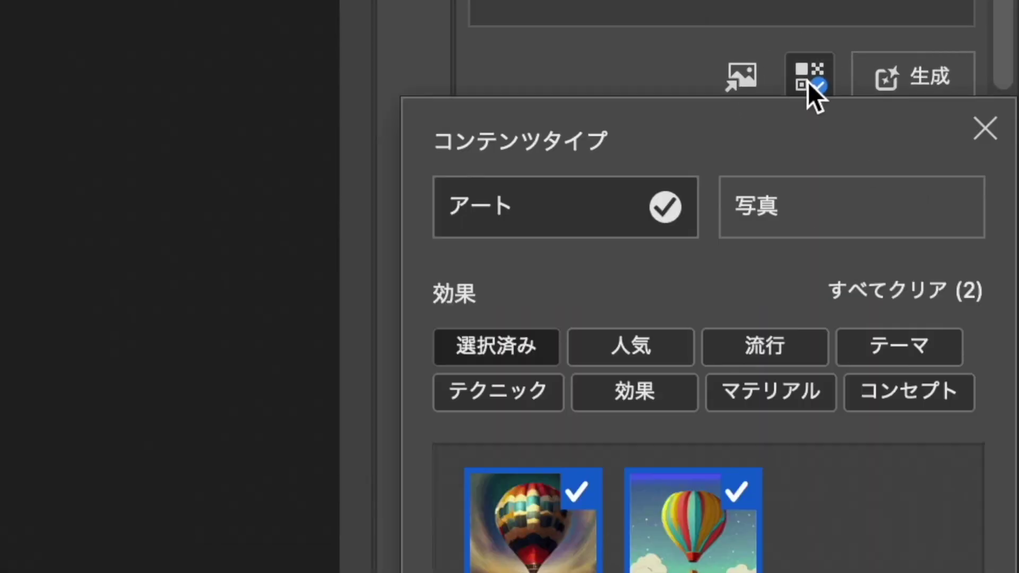
click(904, 81)
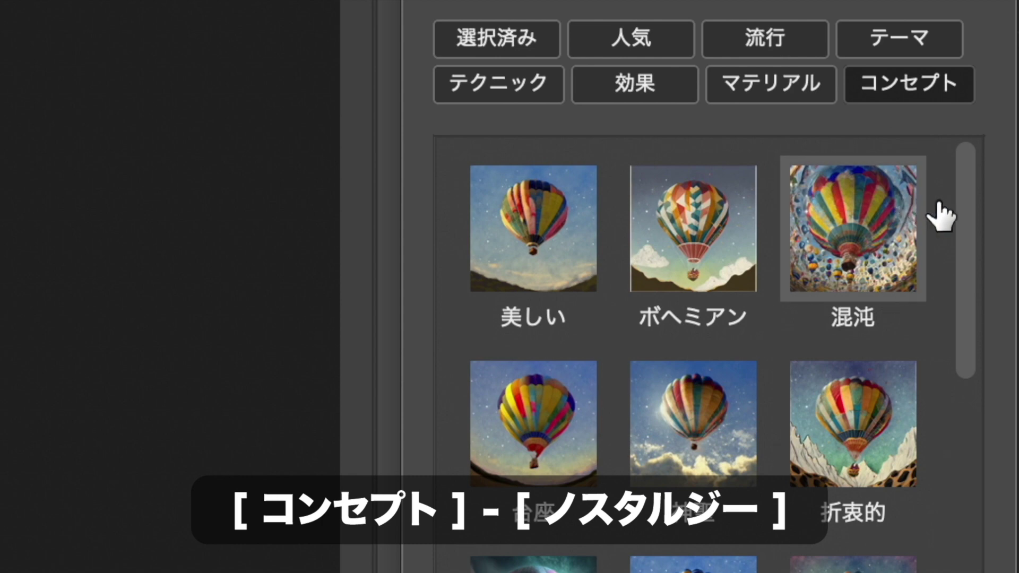
scroll(939, 215, down, 5)
click(865, 254)
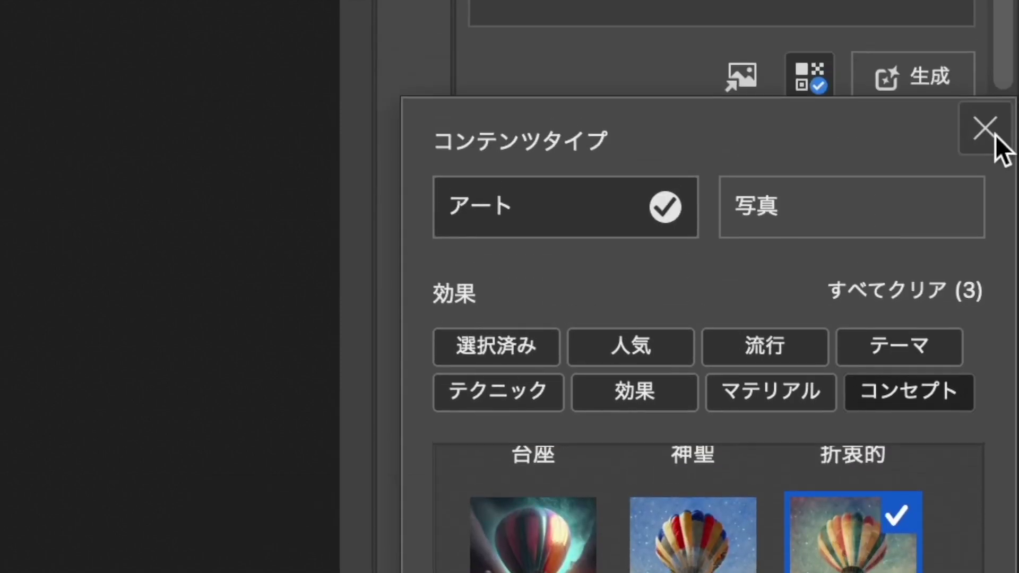
click(996, 135)
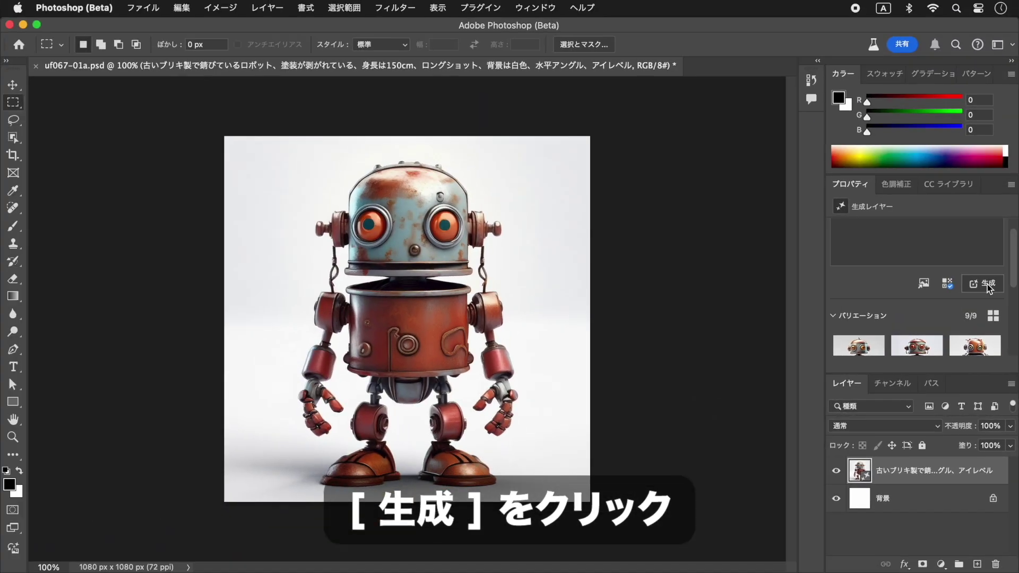
click(987, 286)
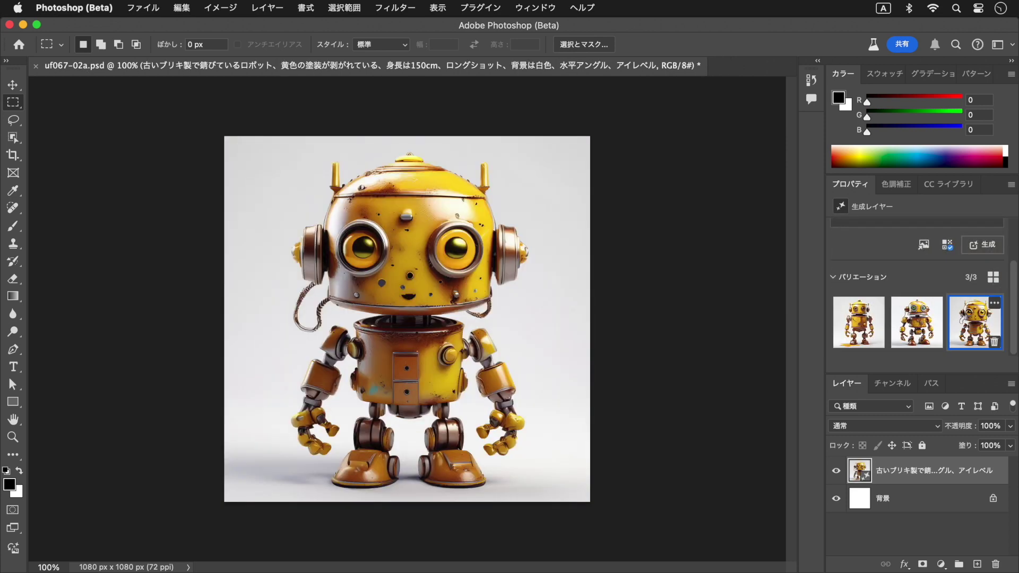
Select the last variation, the cylinder-headed yellow robot
scroll(918, 297, down, 3)
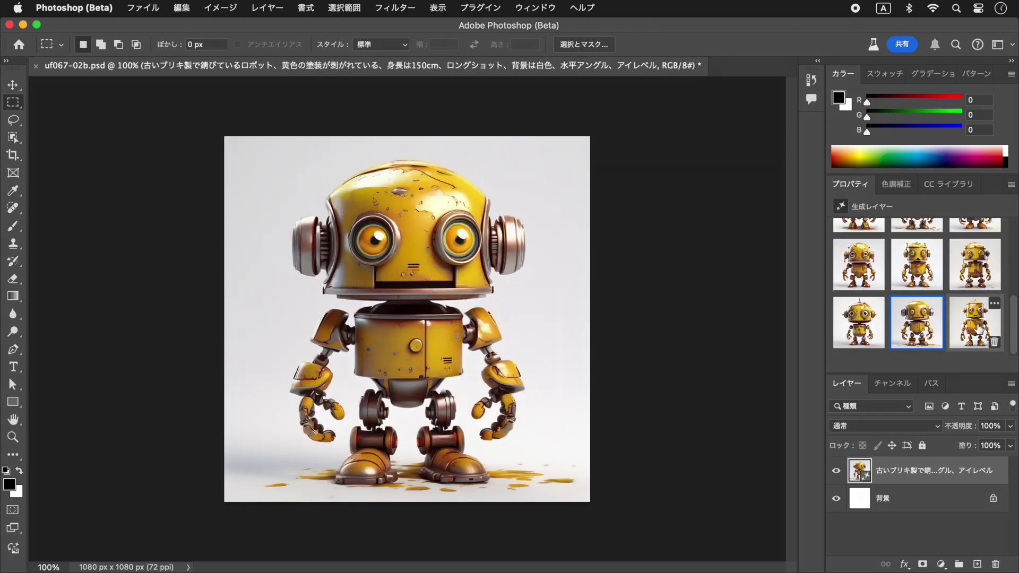
click(980, 331)
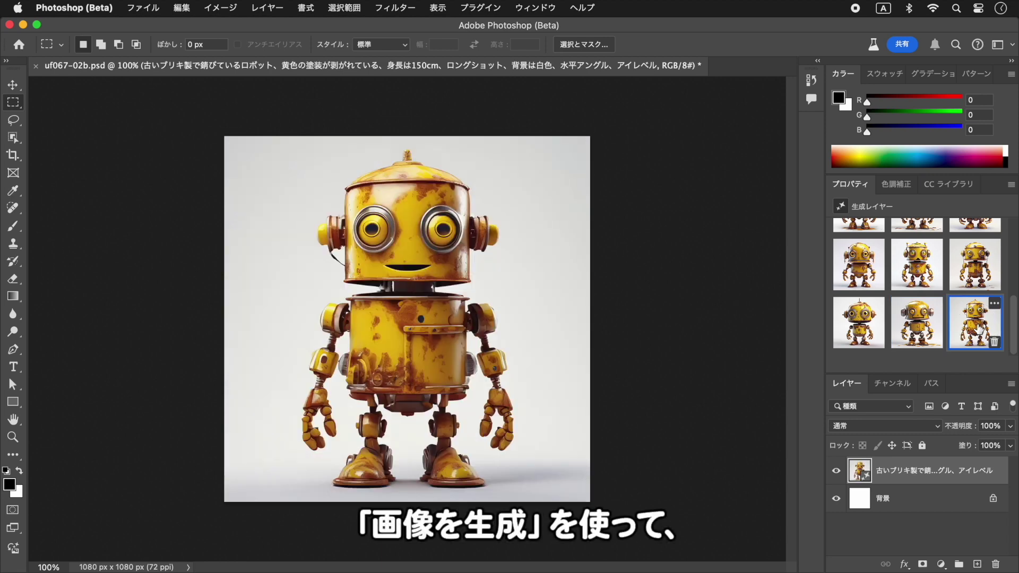